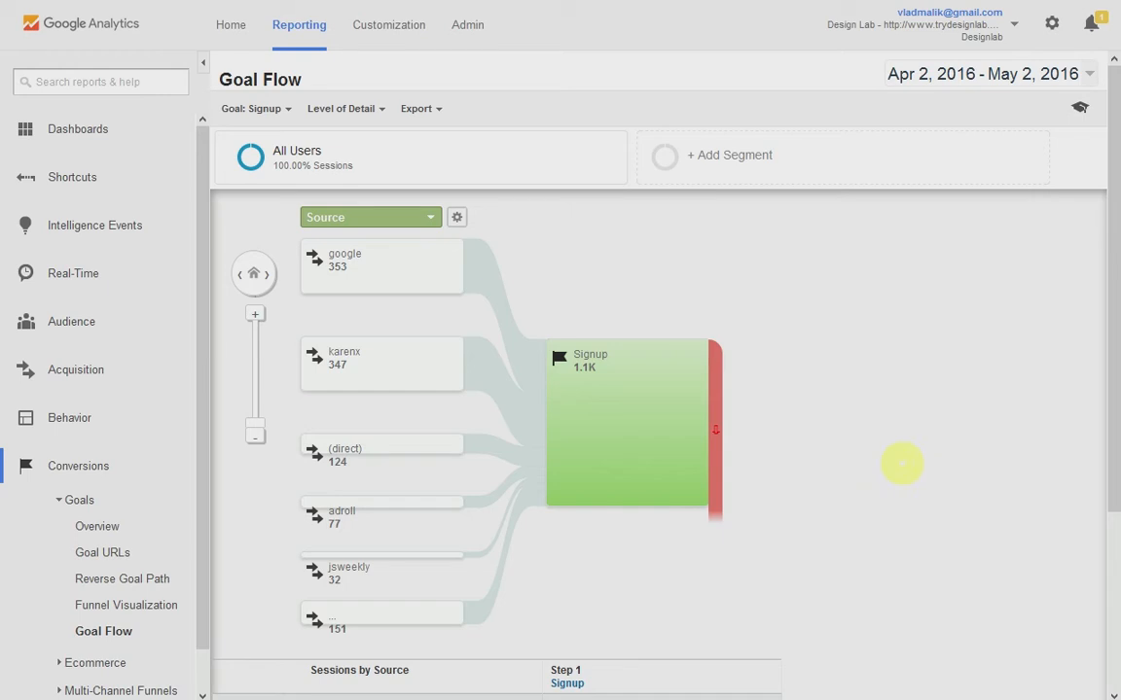
- Open the Funnel Visualization report and review the funnel for the Signup goal
click(131, 607)
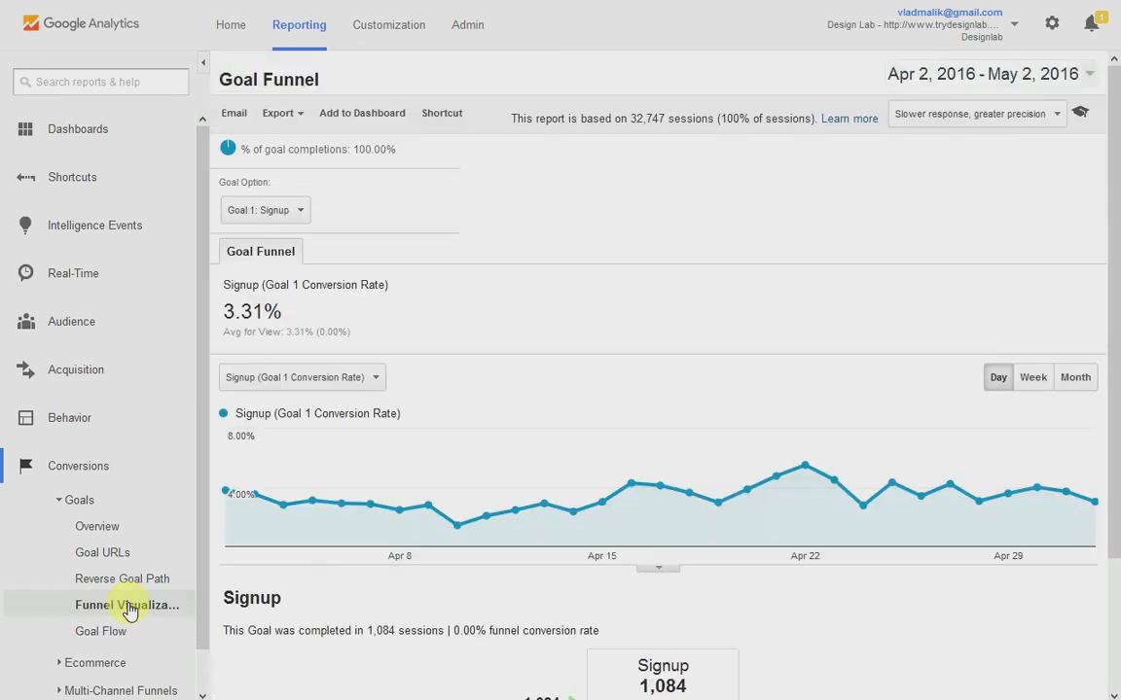
drag(1112, 175, 1111, 302)
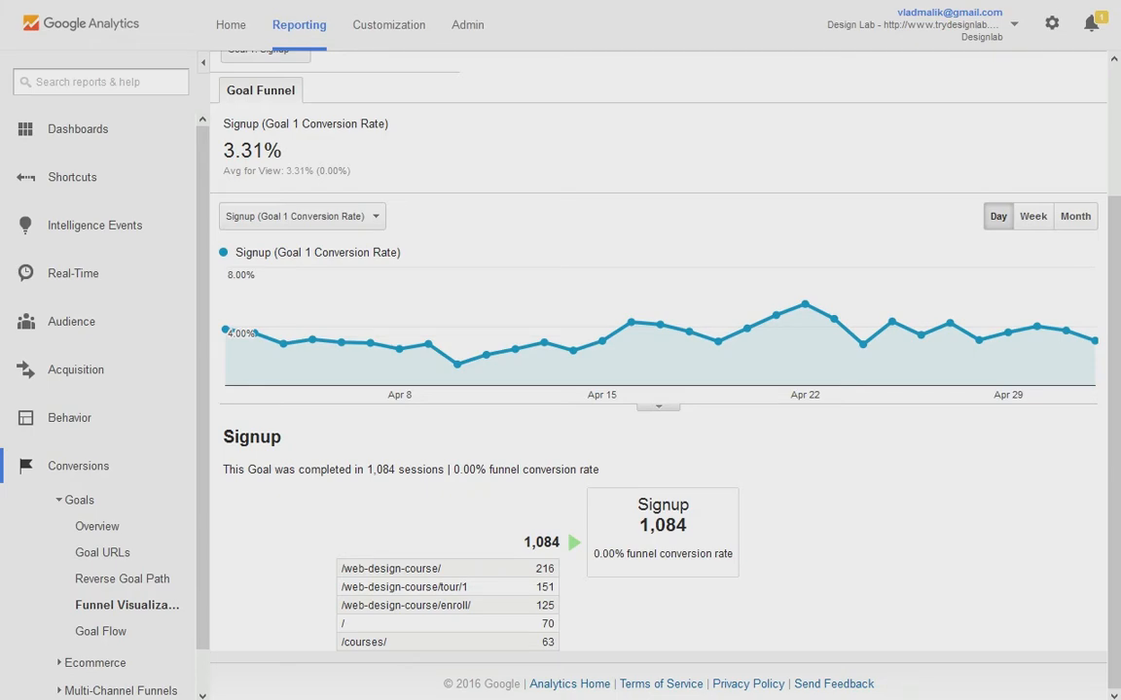
- Return to the Goal Flow report and check which goals it can display, keeping Signup selected
click(112, 638)
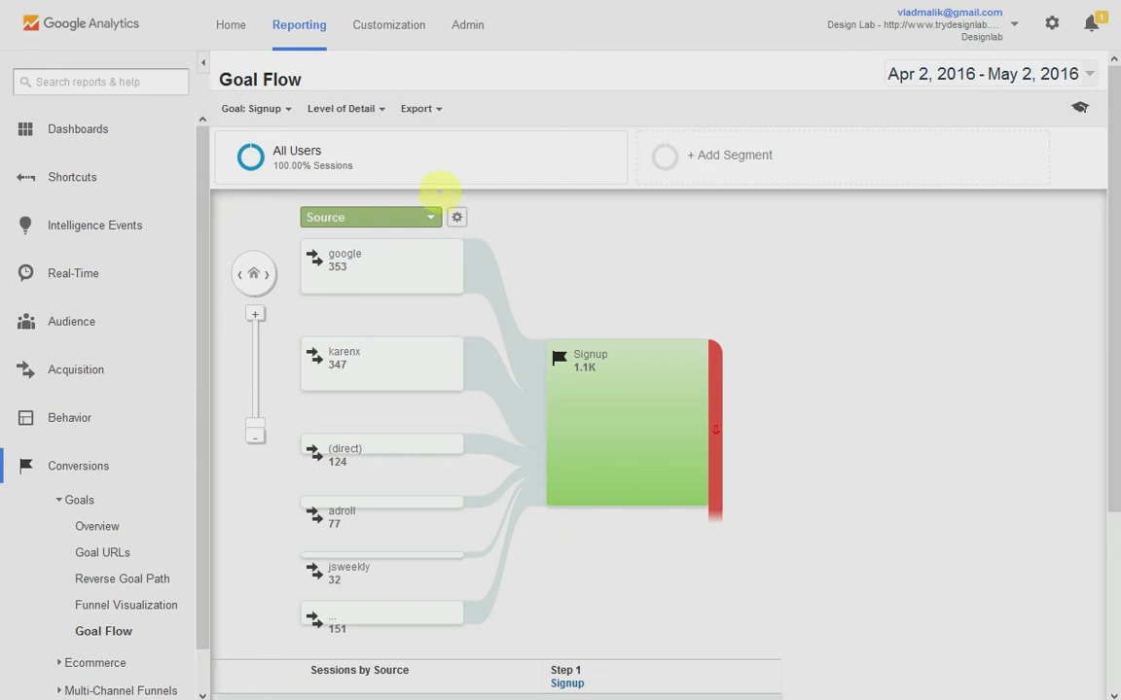
click(275, 109)
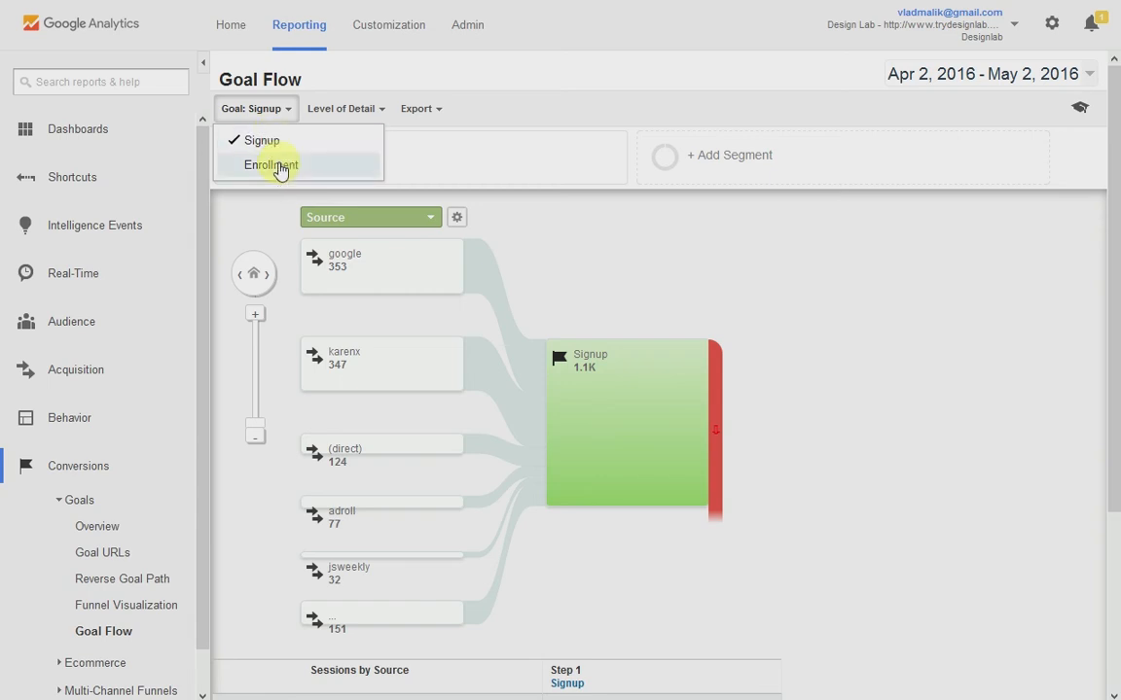
click(845, 456)
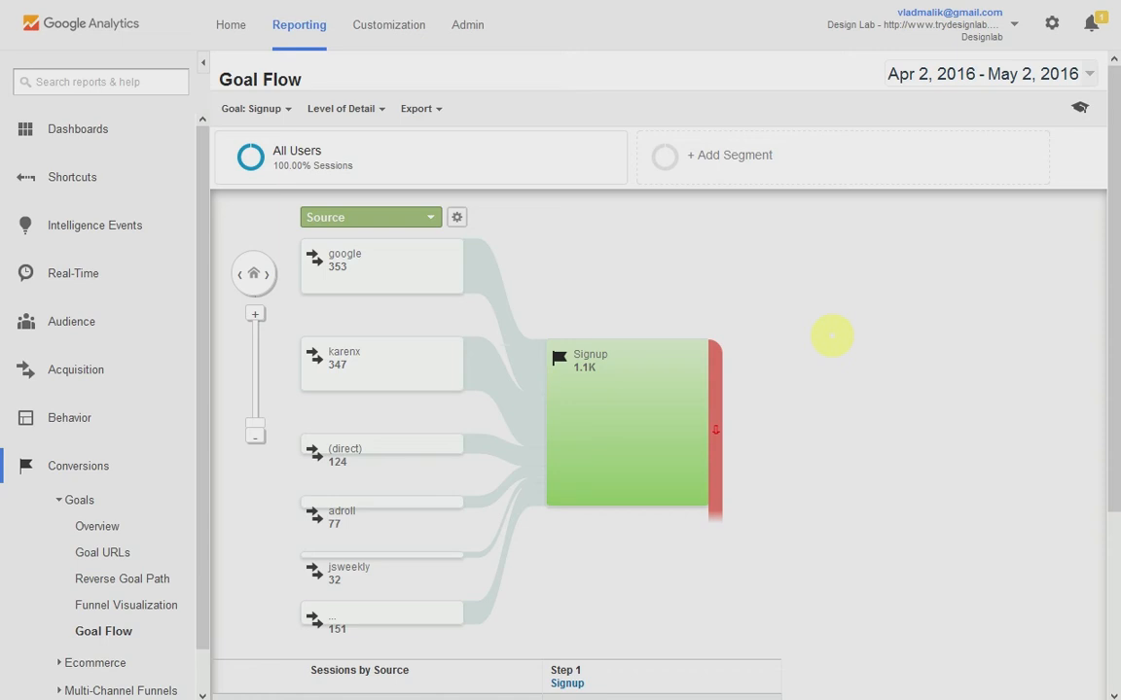
- Open the Audience Overview report
click(62, 467)
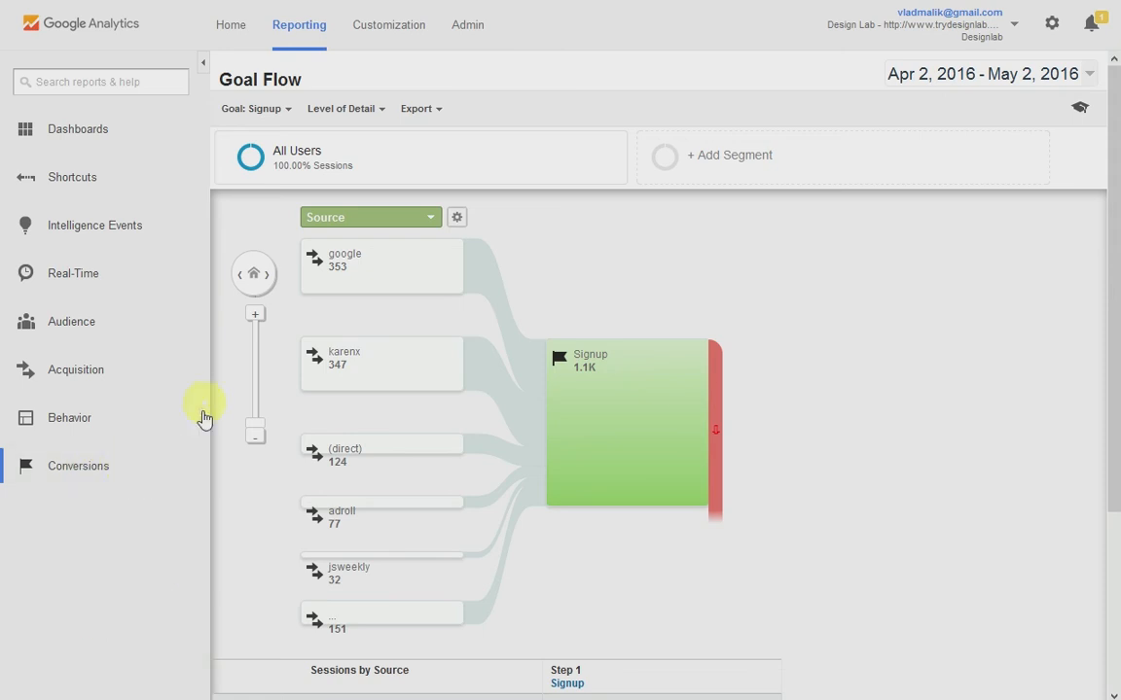
click(88, 323)
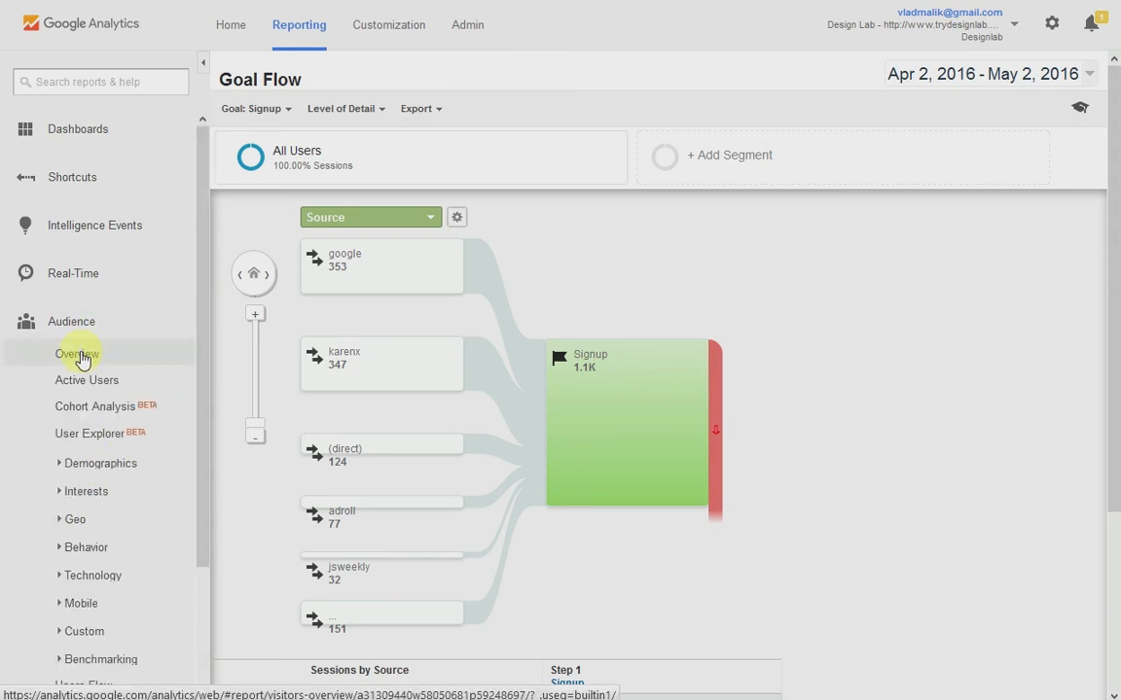
click(89, 368)
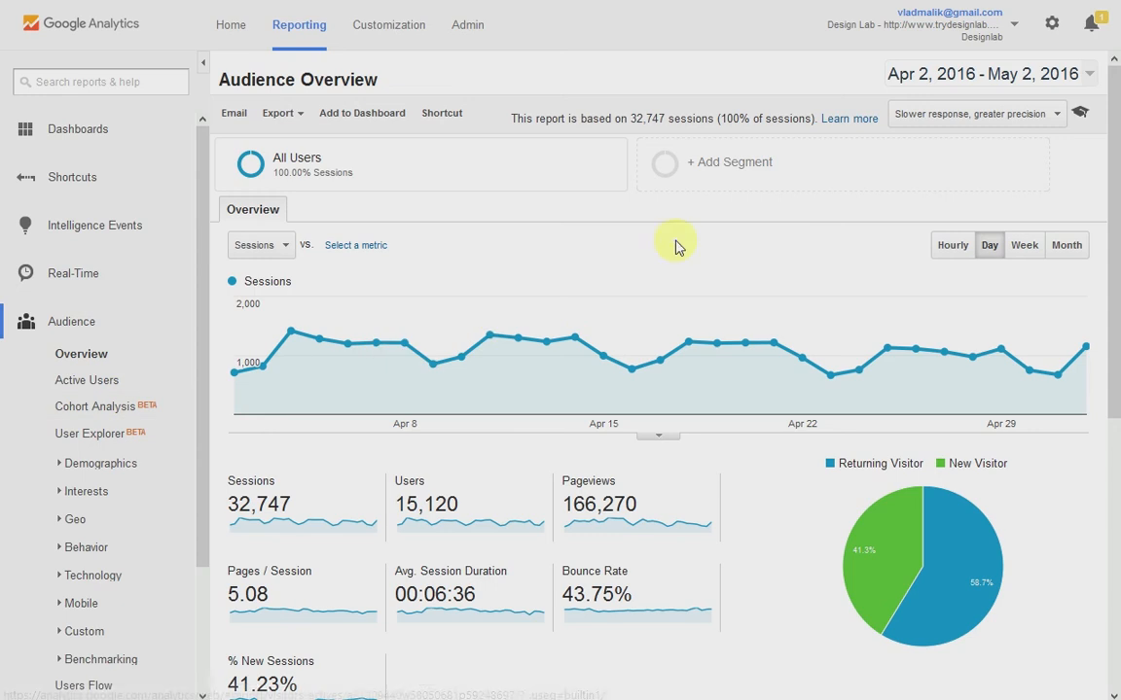
- Search the segments for "_D" and apply _DLab_CourseVisitors to the report in place of All Users
click(699, 164)
click(953, 232)
text(_D)
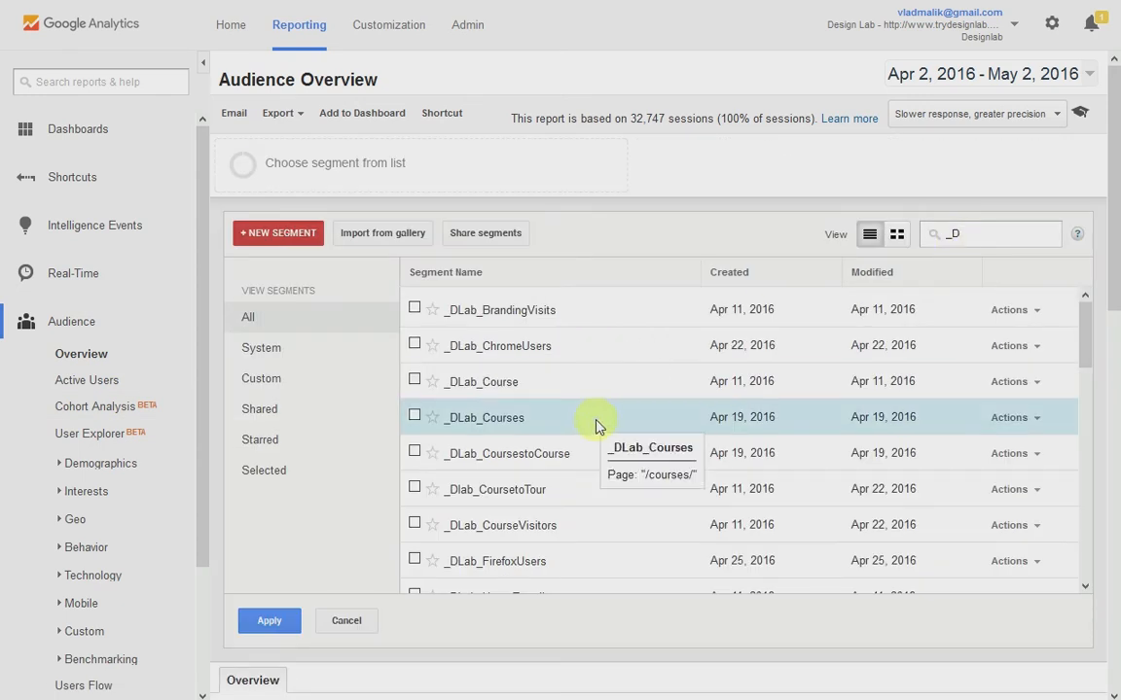
drag(1088, 351, 1081, 367)
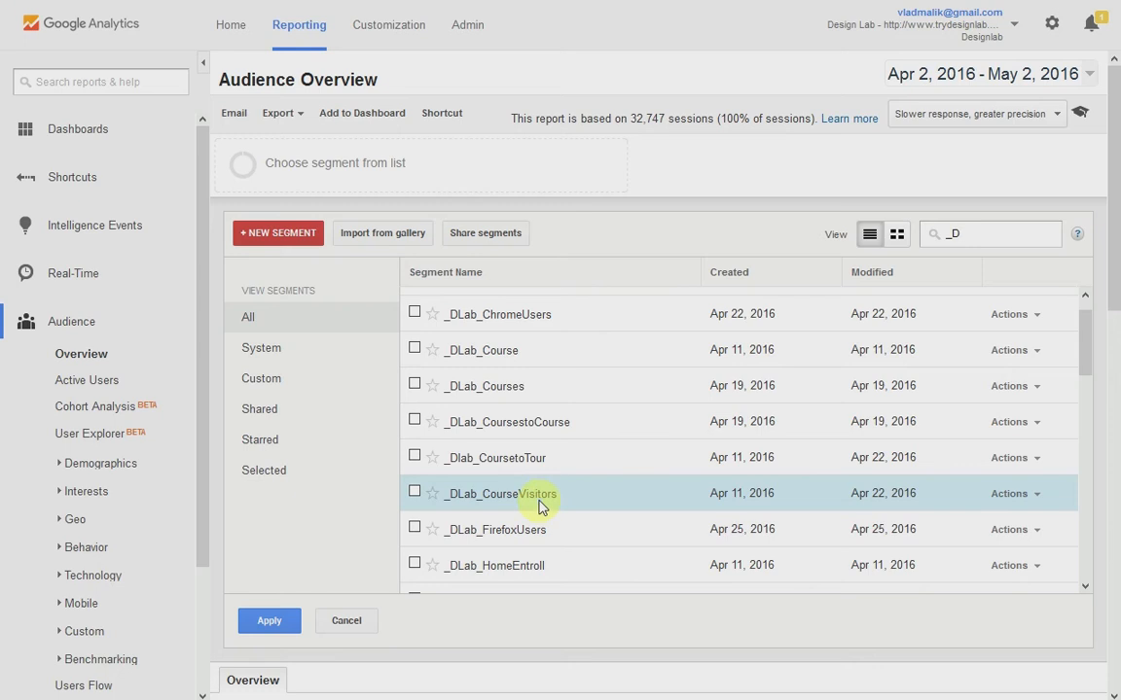
mouse_move(542, 505)
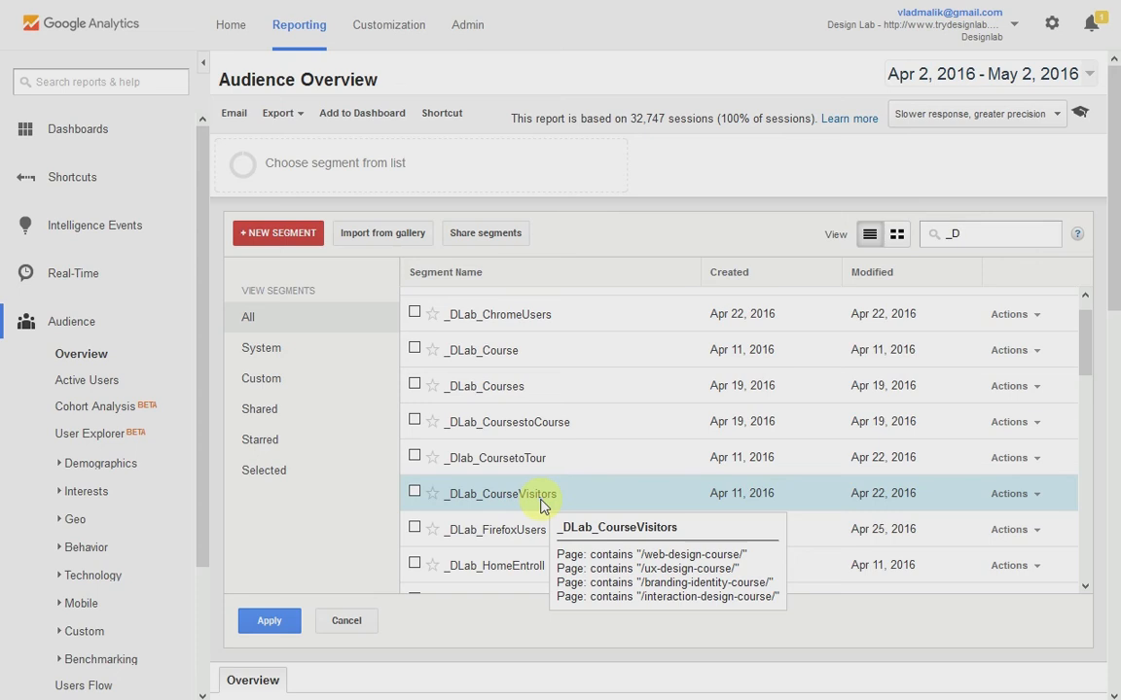
click(415, 492)
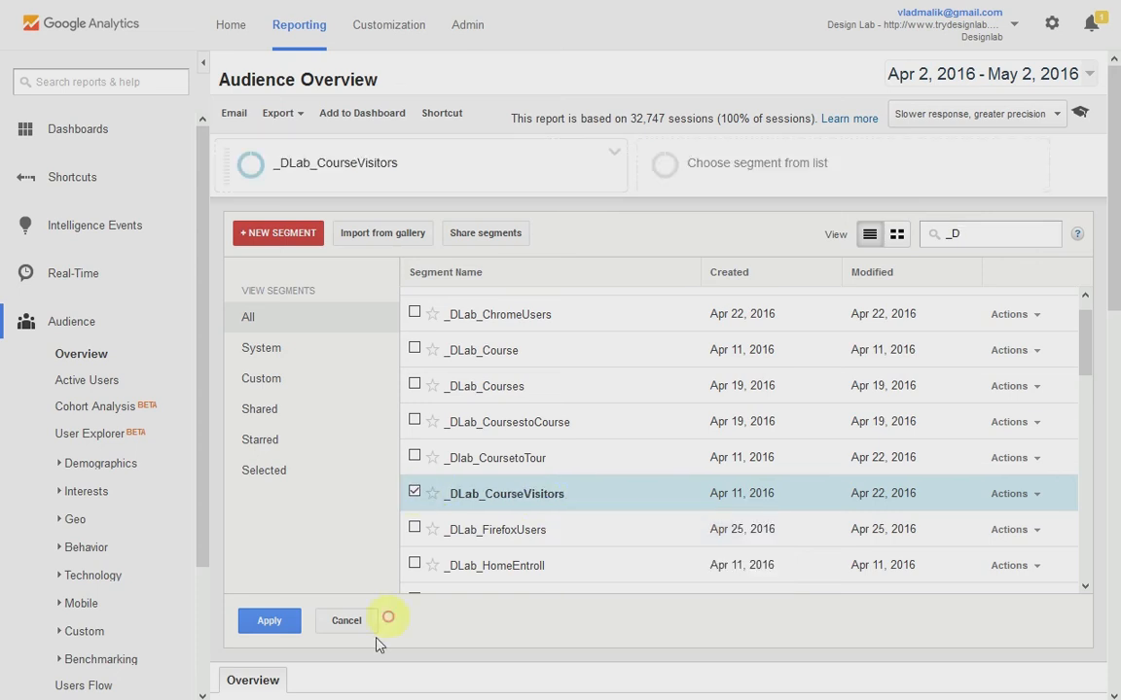
click(288, 621)
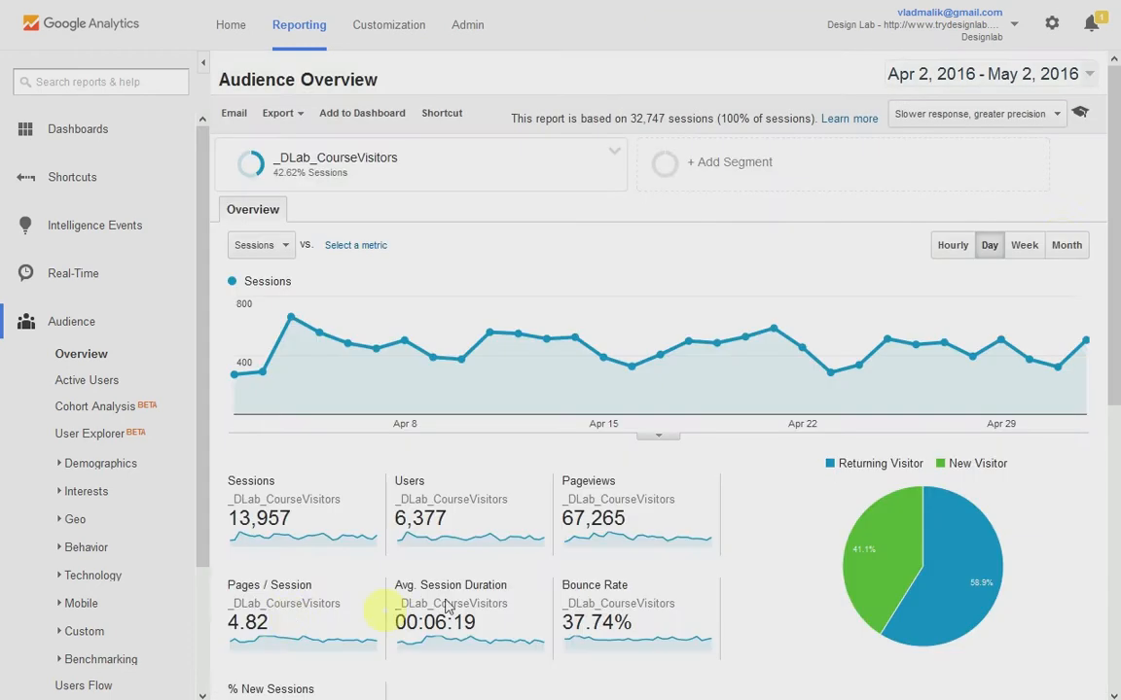
- Review the audience metrics for the _DLab_CourseVisitors segment, including the definition of Users
drag(1113, 111, 1115, 168)
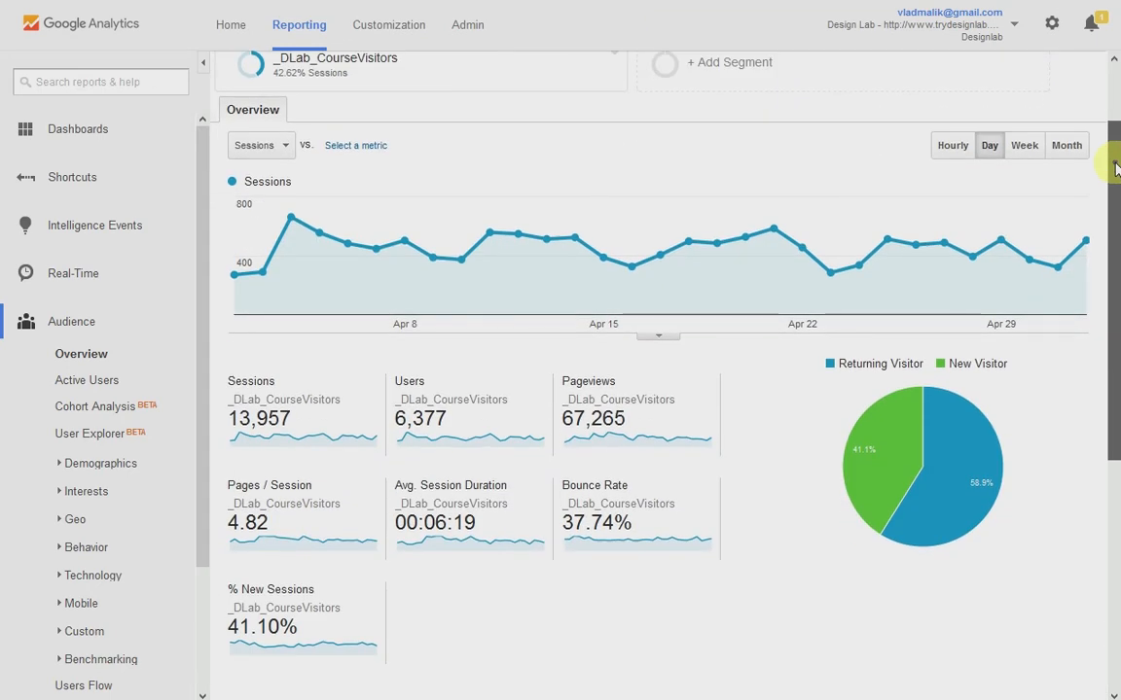
mouse_move(416, 387)
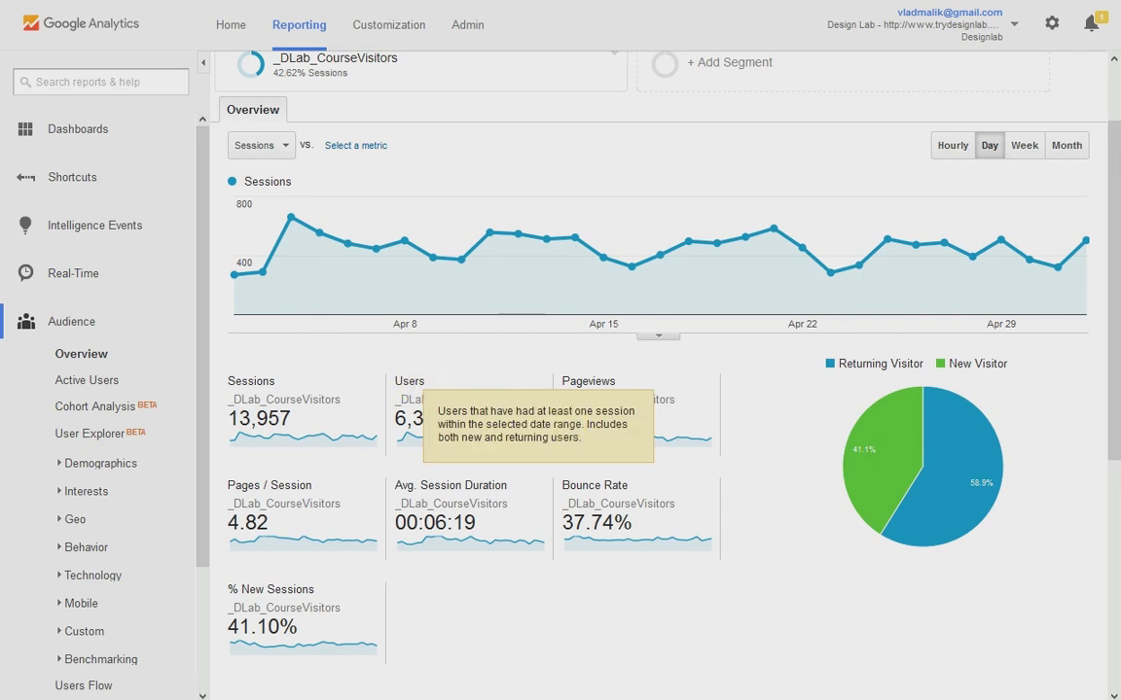
scroll(1108, 325, up, 2)
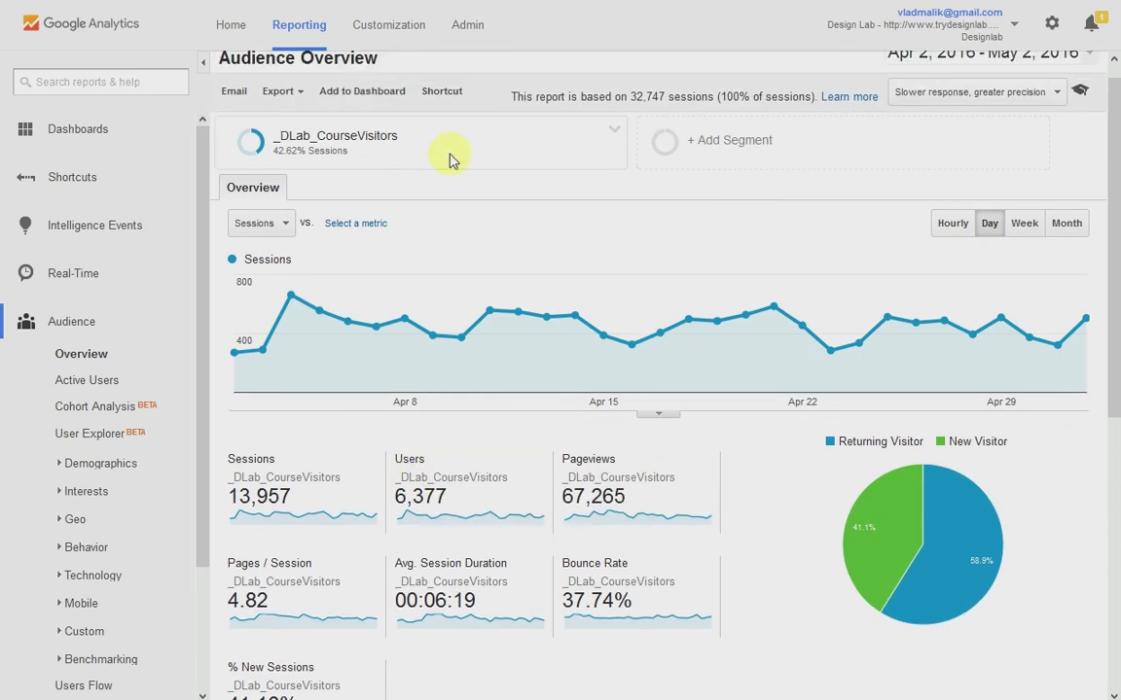
- Open the _DLab_CourseVisitors segment for editing and examine the page conditions in its sequence
click(614, 130)
click(652, 153)
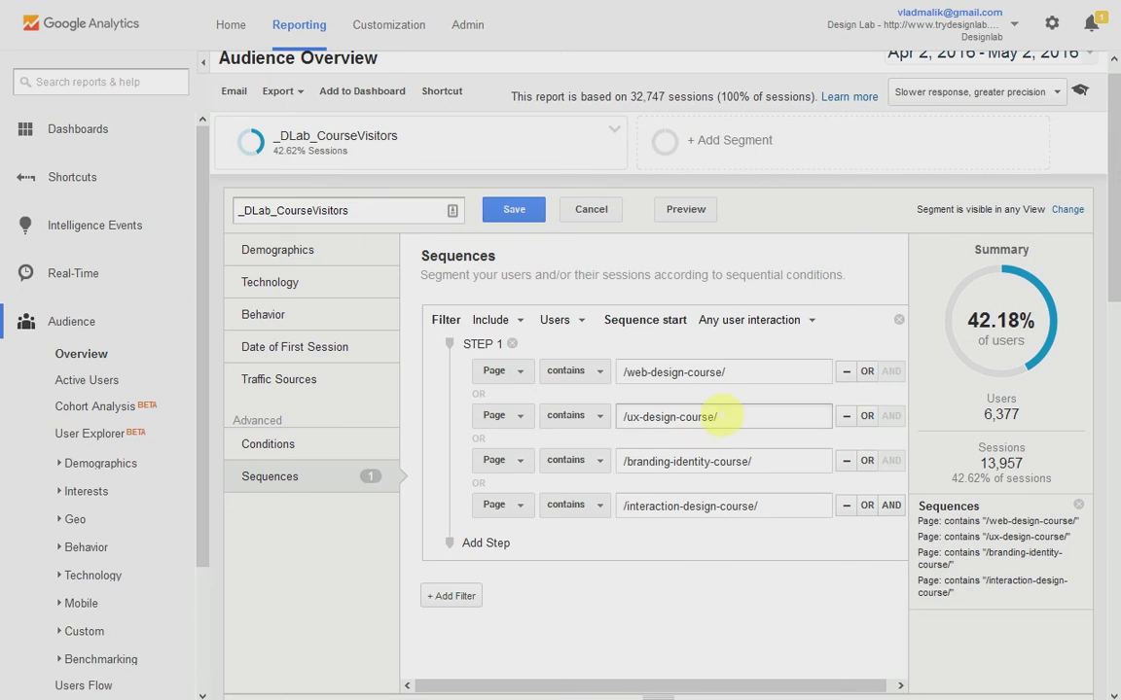
drag(763, 415, 600, 416)
click(701, 415)
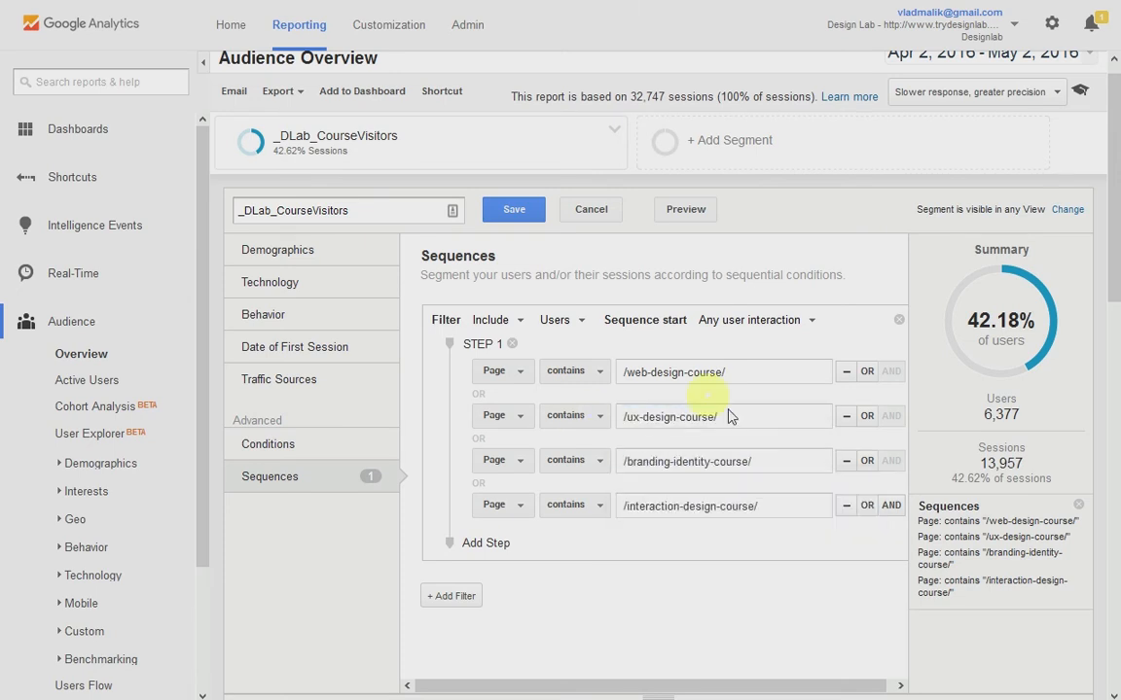
click(745, 377)
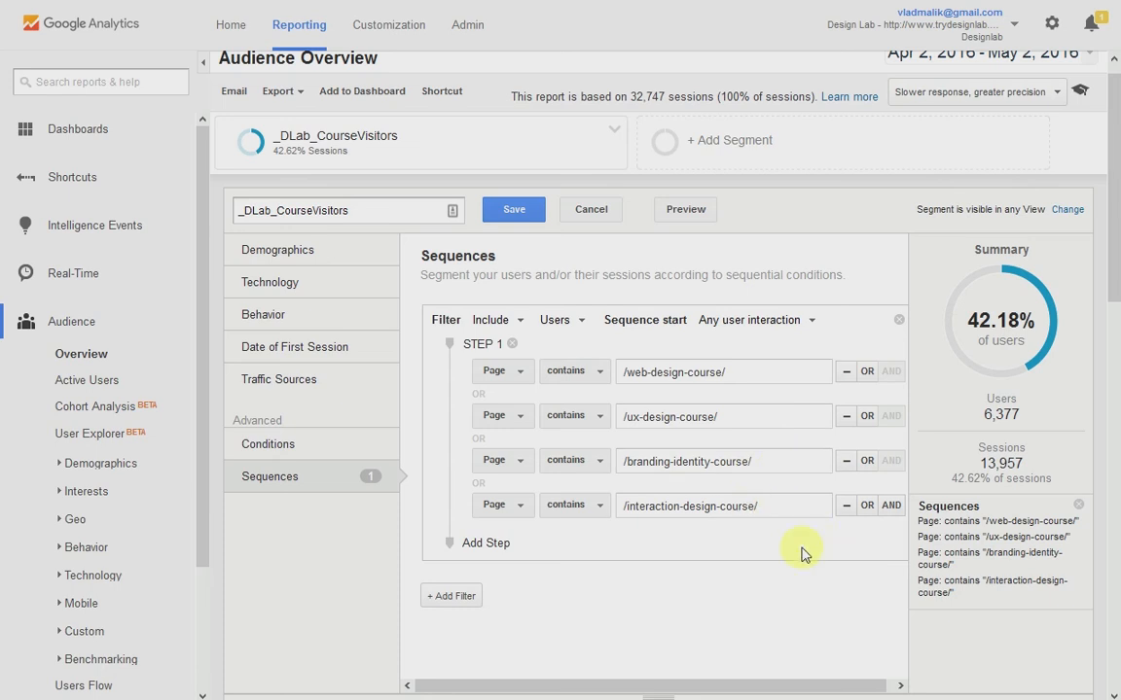
- Examine the Behavior and Technology criteria available for the segment, then leave the editor without saving
click(311, 311)
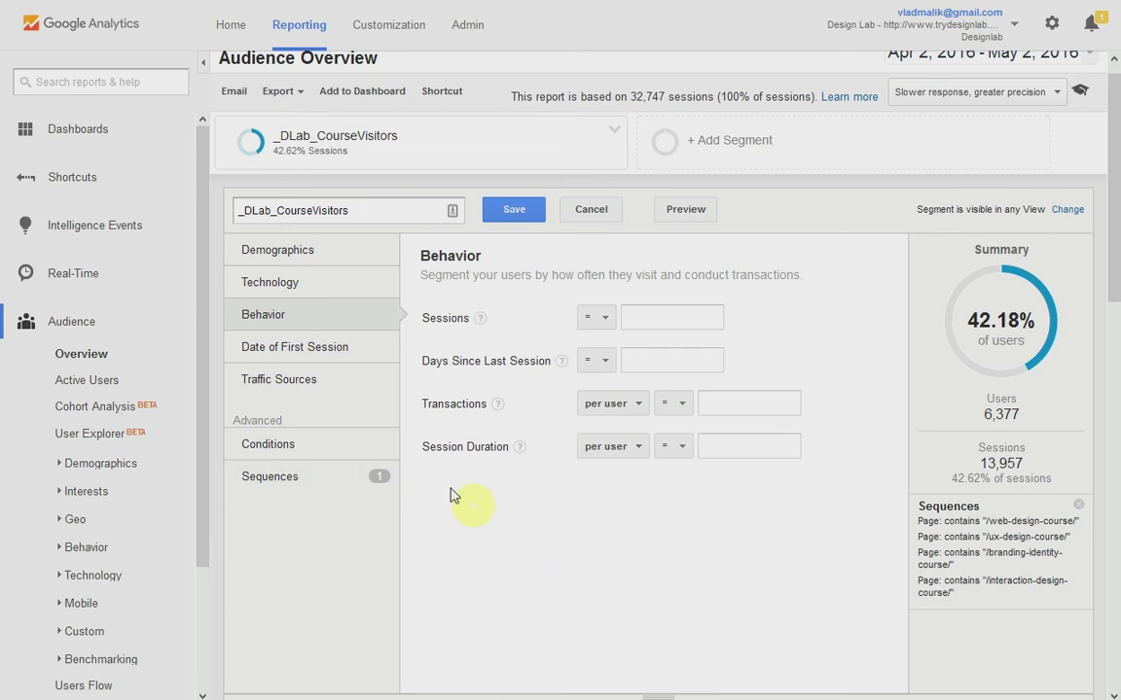
click(280, 283)
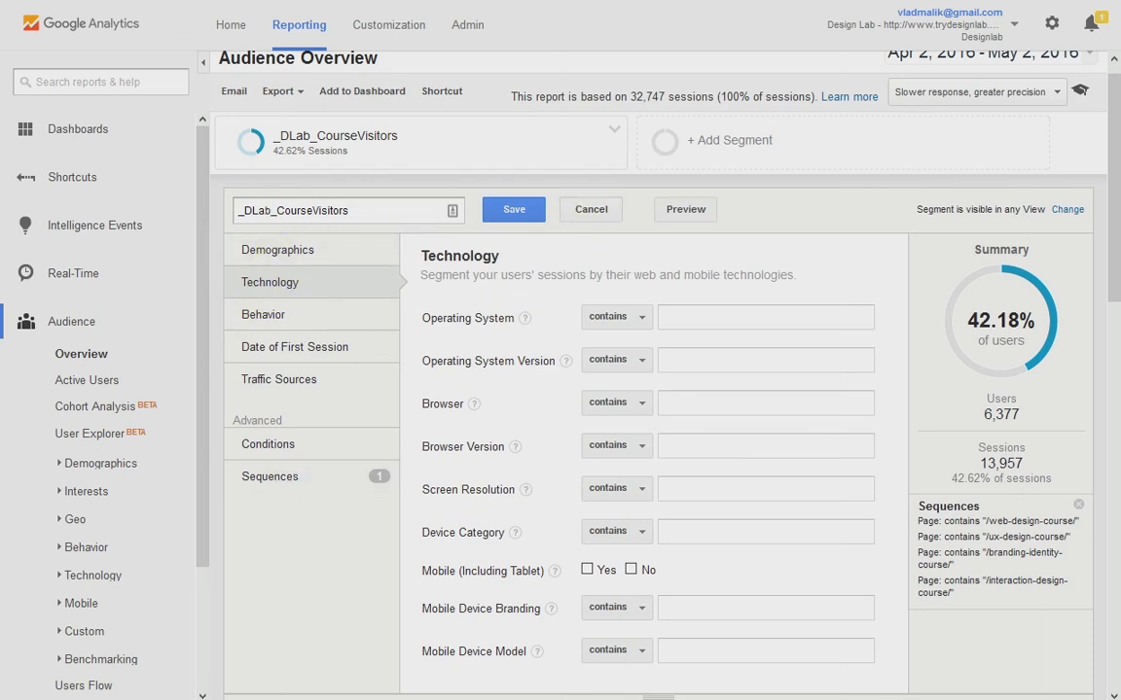
click(587, 209)
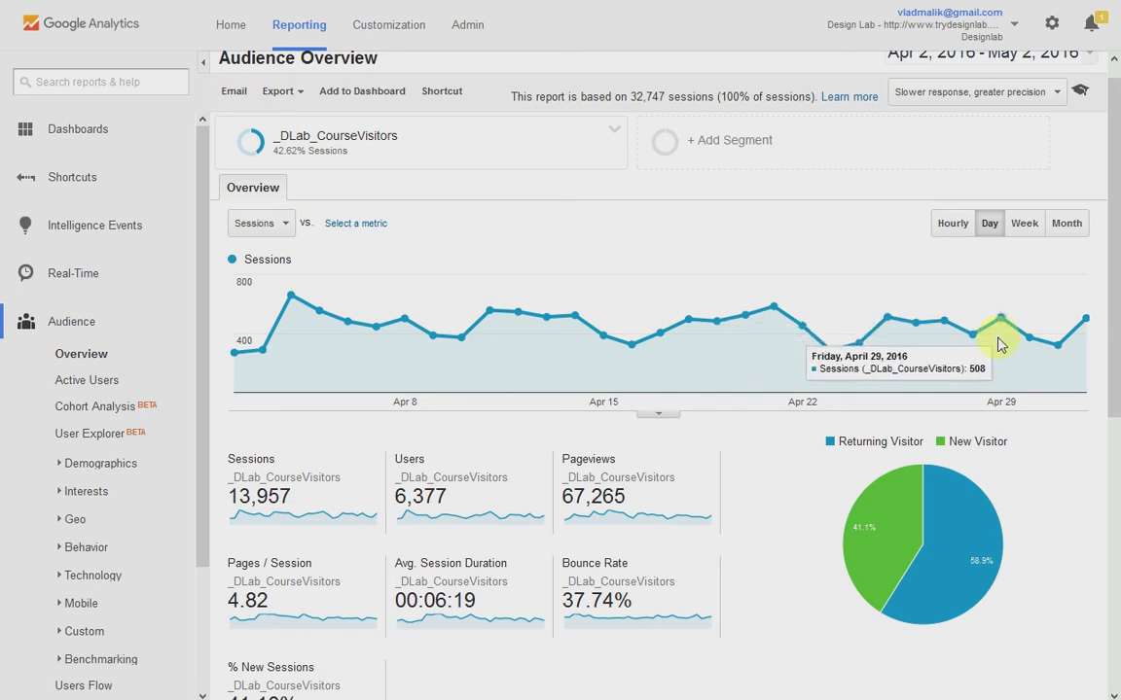
- Add the _Dlab_CoursetoTour segment to the report alongside _DLab_CourseVisitors
click(708, 156)
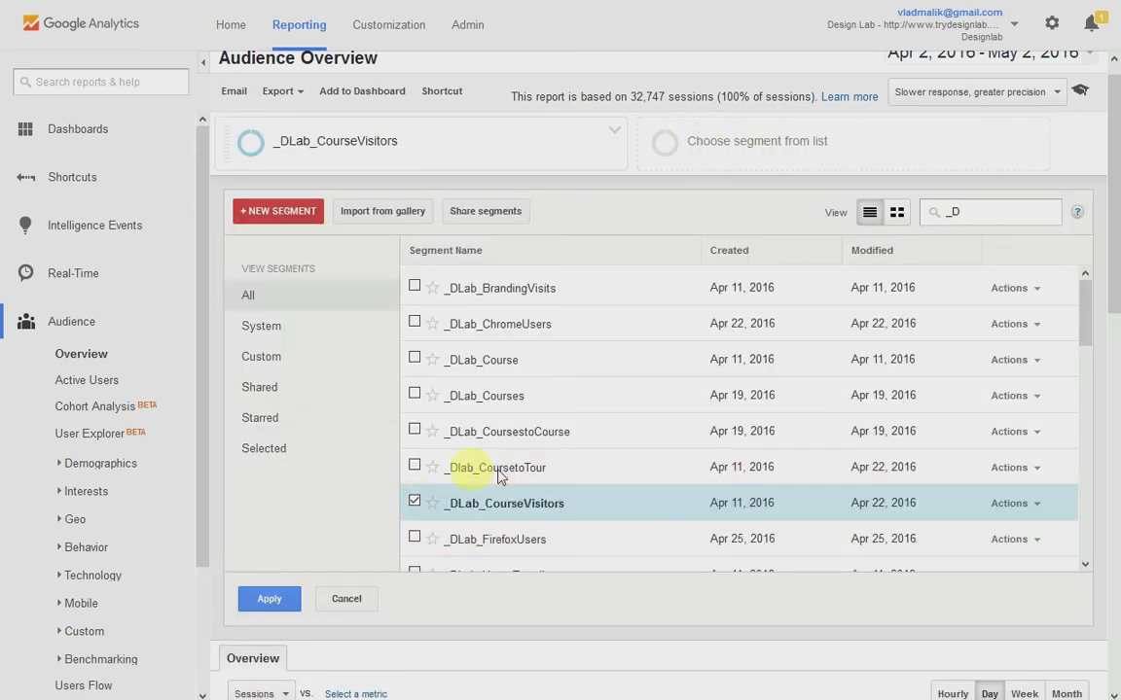
mouse_move(502, 475)
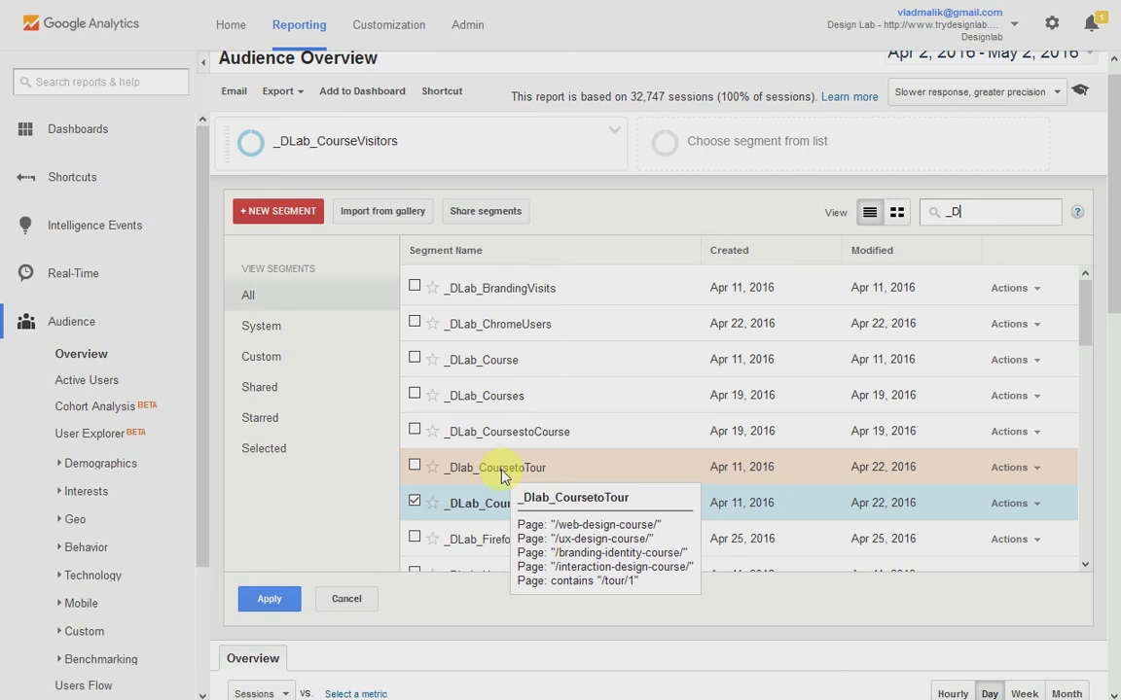
click(414, 466)
click(272, 600)
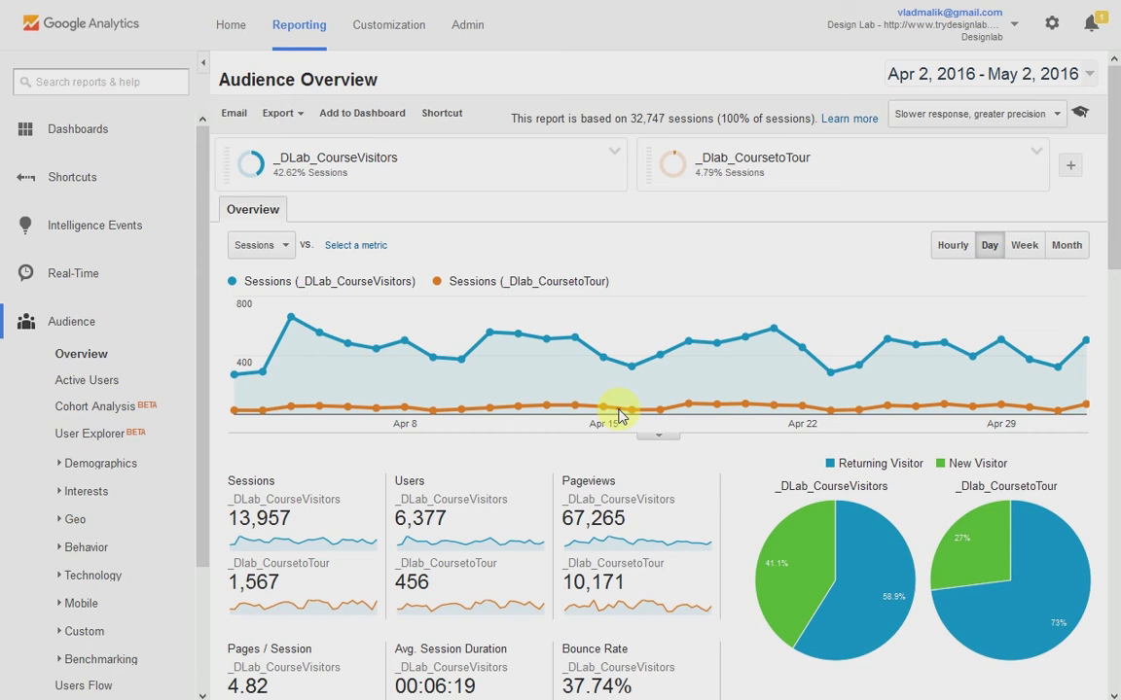
- Open the _Dlab_CoursetoTour segment for editing and examine the page conditions in both sequence steps
click(1036, 153)
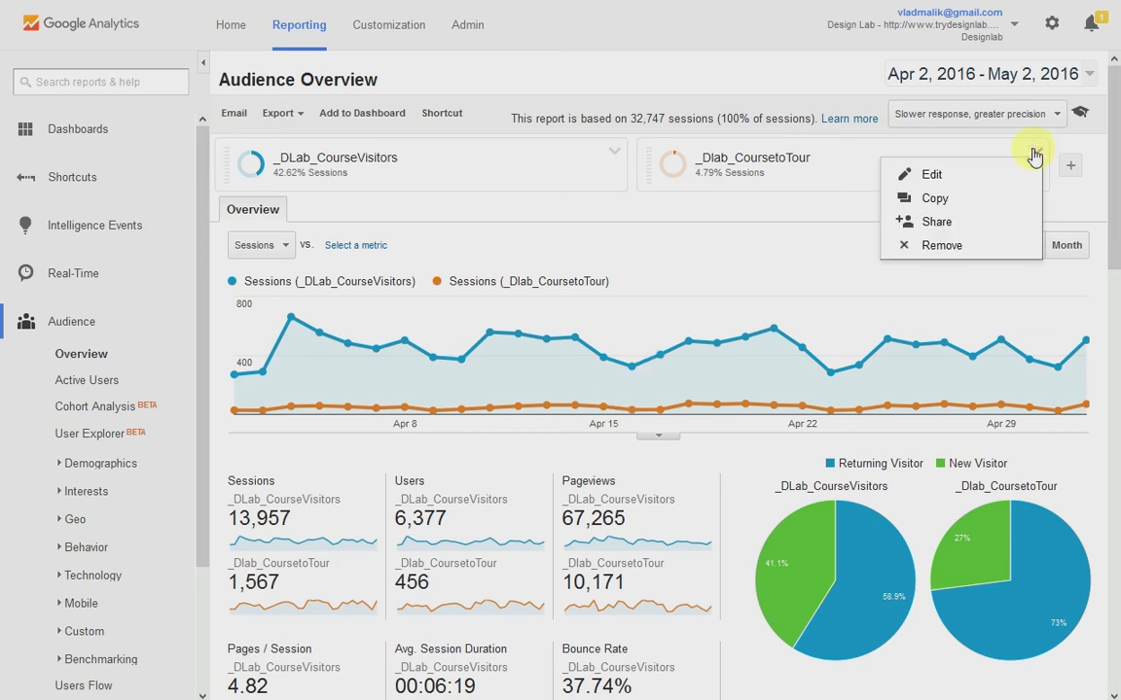
click(967, 181)
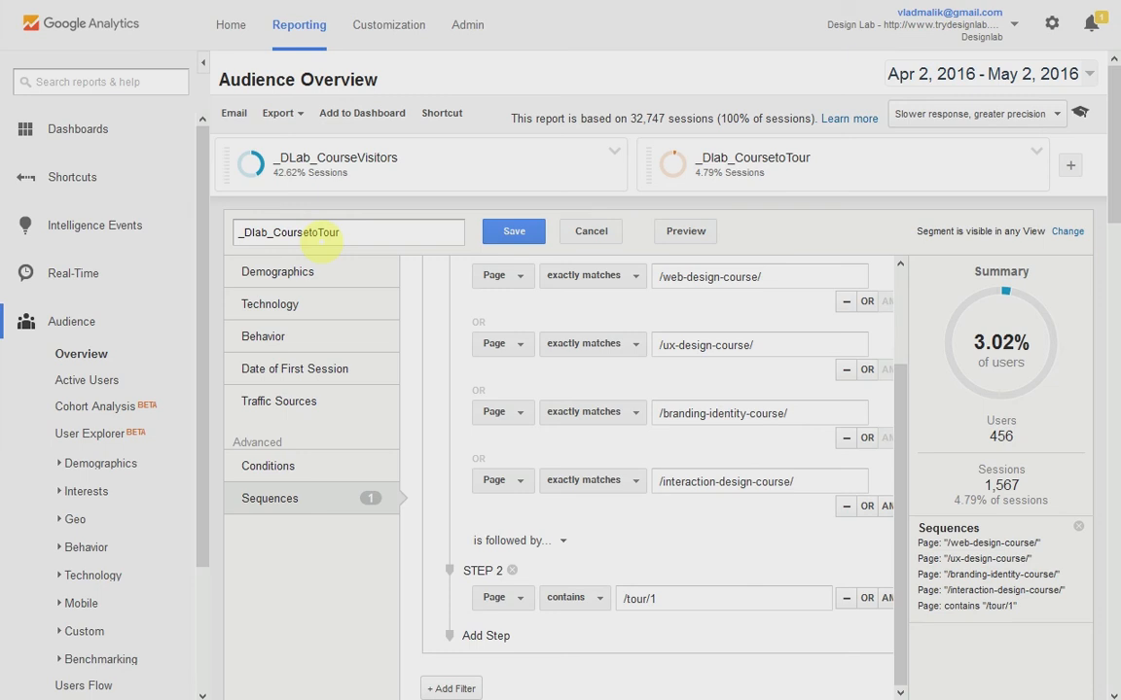
drag(906, 445, 905, 413)
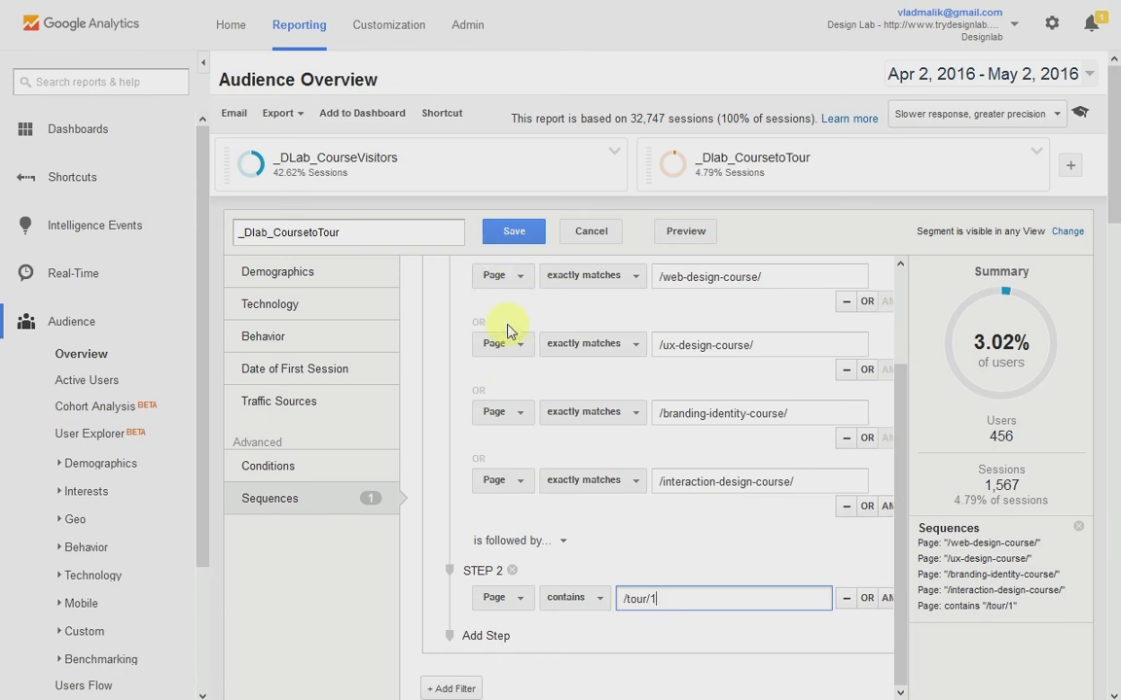
scroll(895, 334, up, 2)
drag(895, 335, 906, 405)
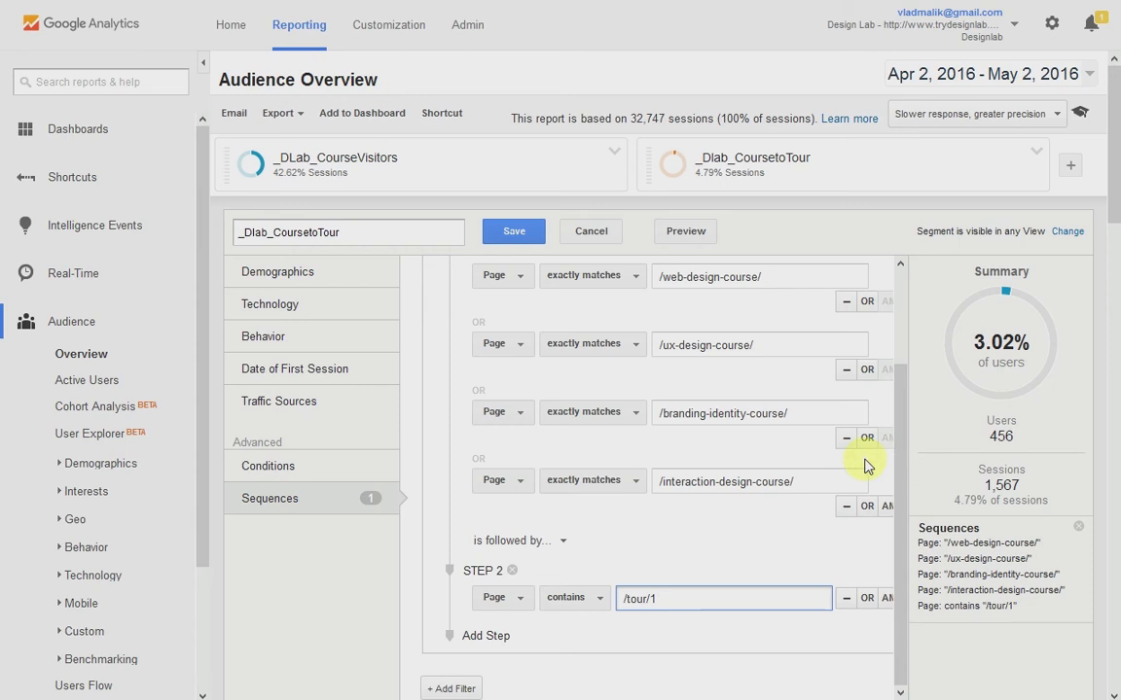
scroll(866, 466, up, 1)
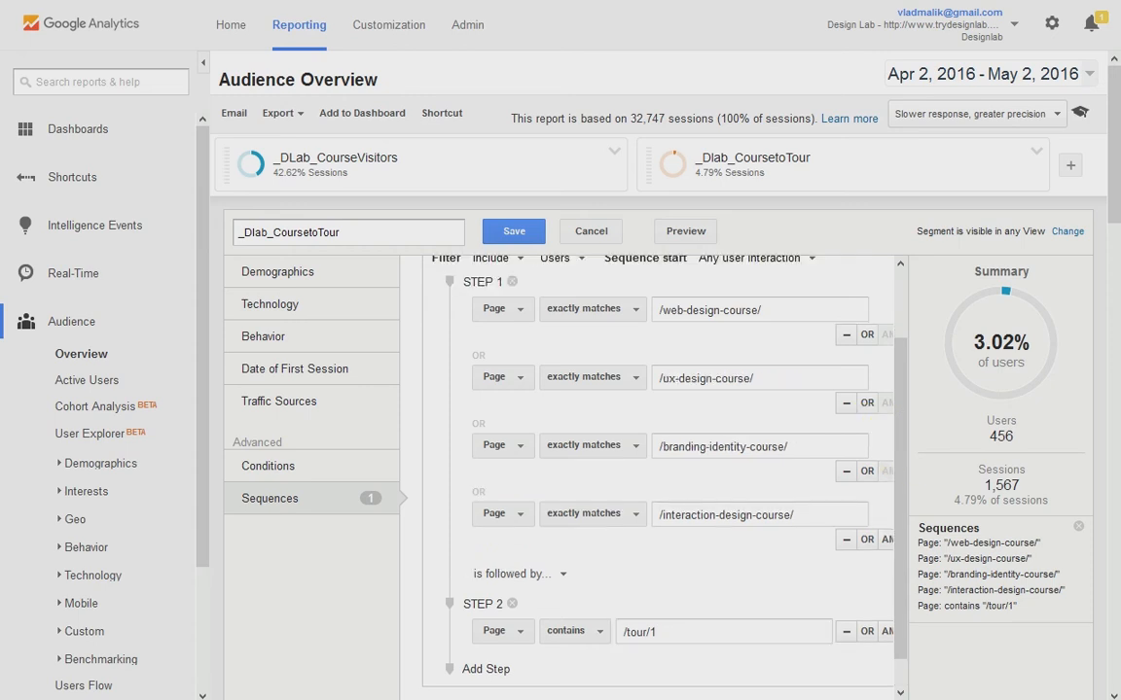
scroll(801, 381, up, 3)
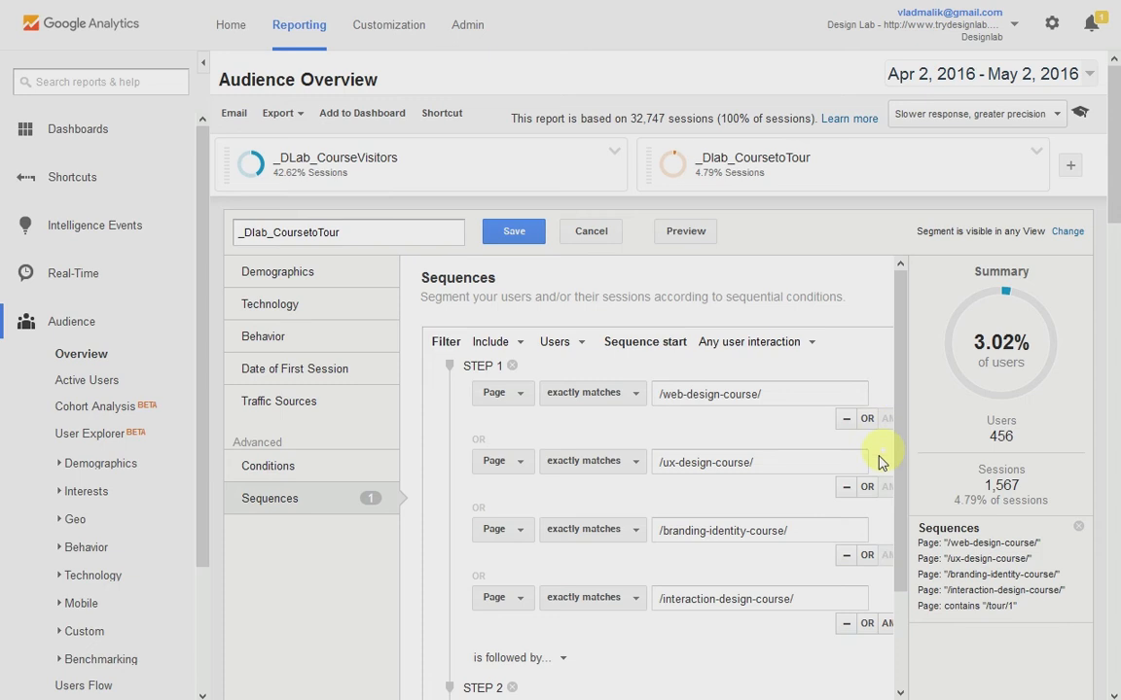
- Examine the match types and dimensions available for the first Step 1 condition, leaving both as they are
click(611, 396)
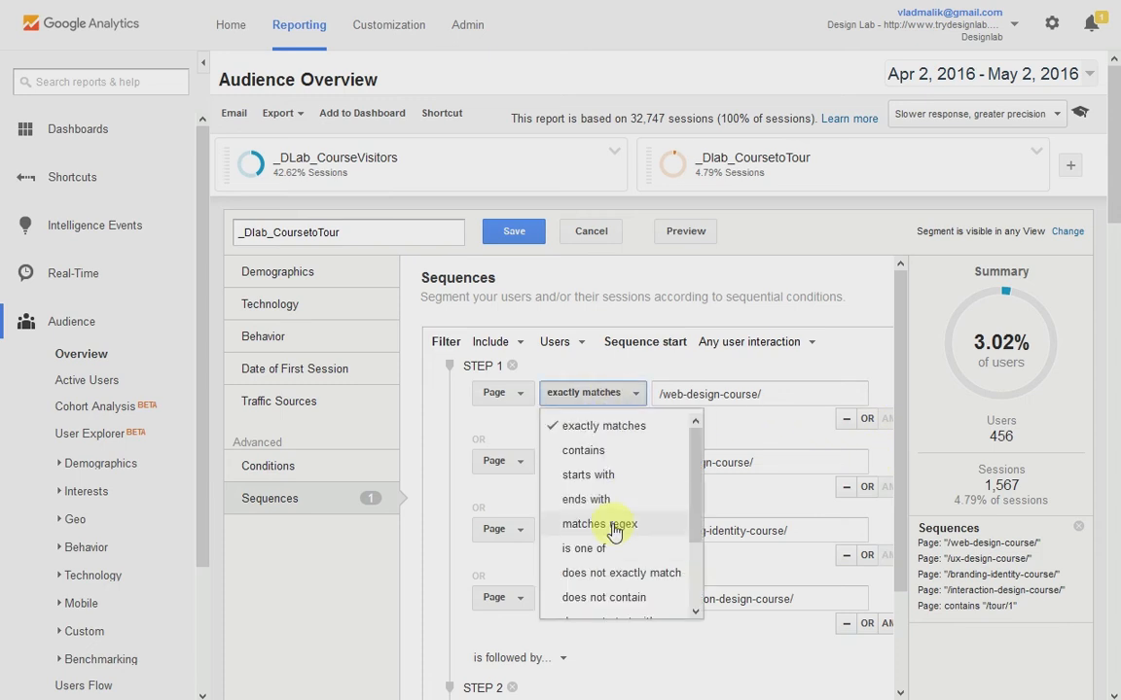
click(389, 361)
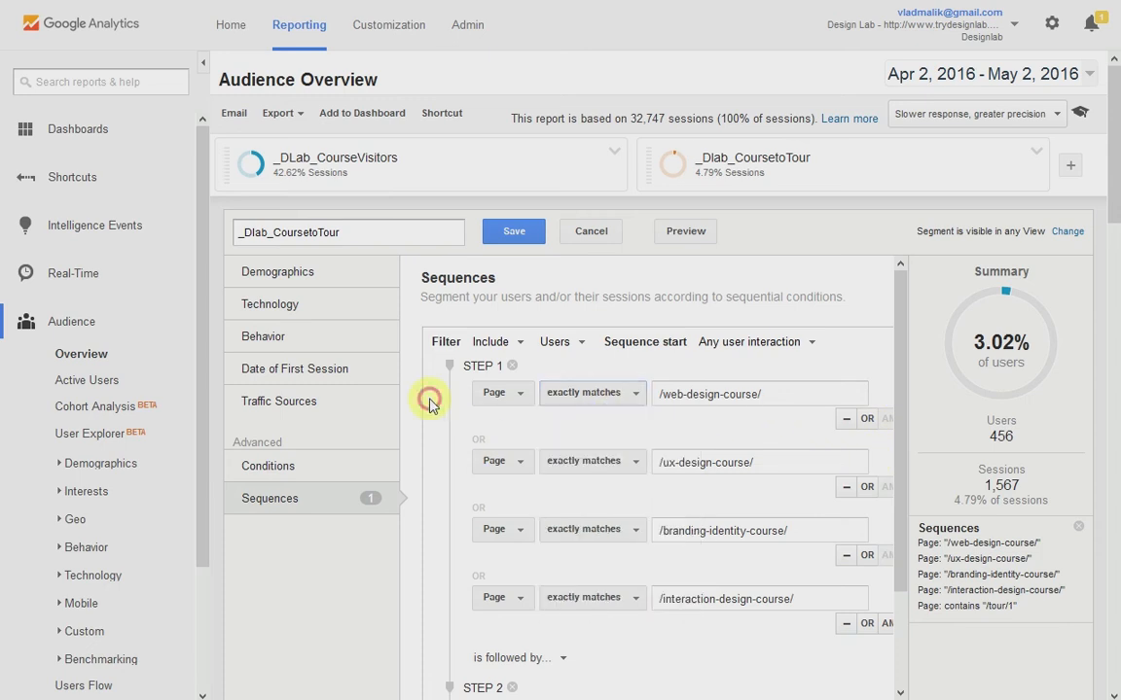
click(502, 399)
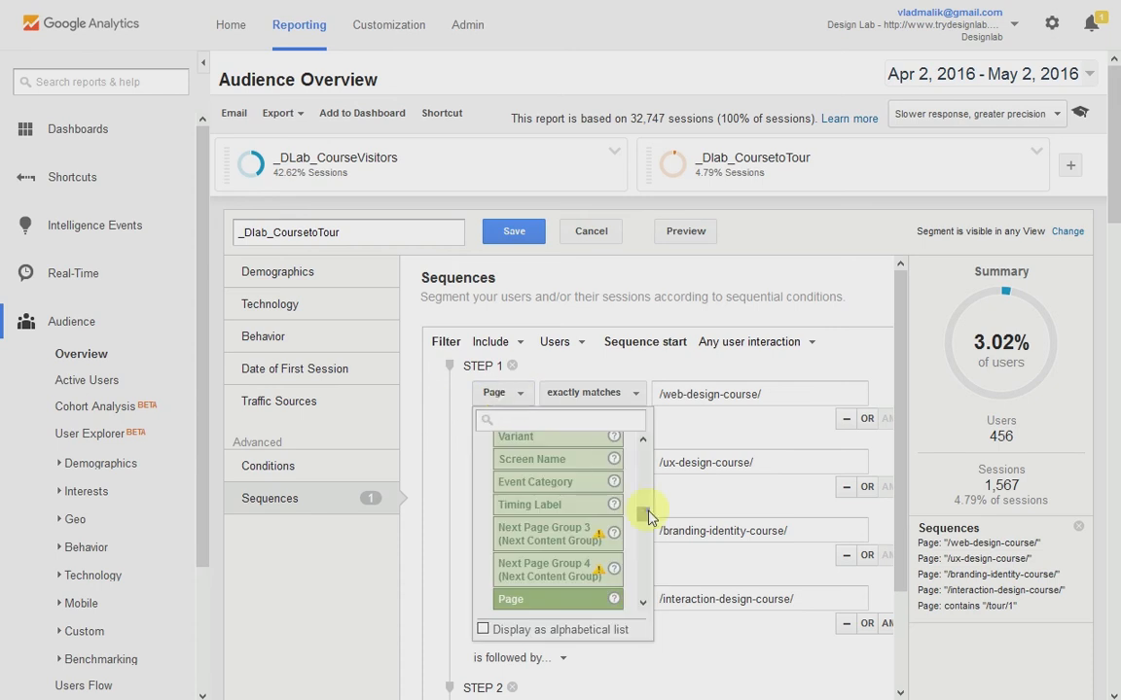
drag(644, 516, 642, 499)
click(428, 426)
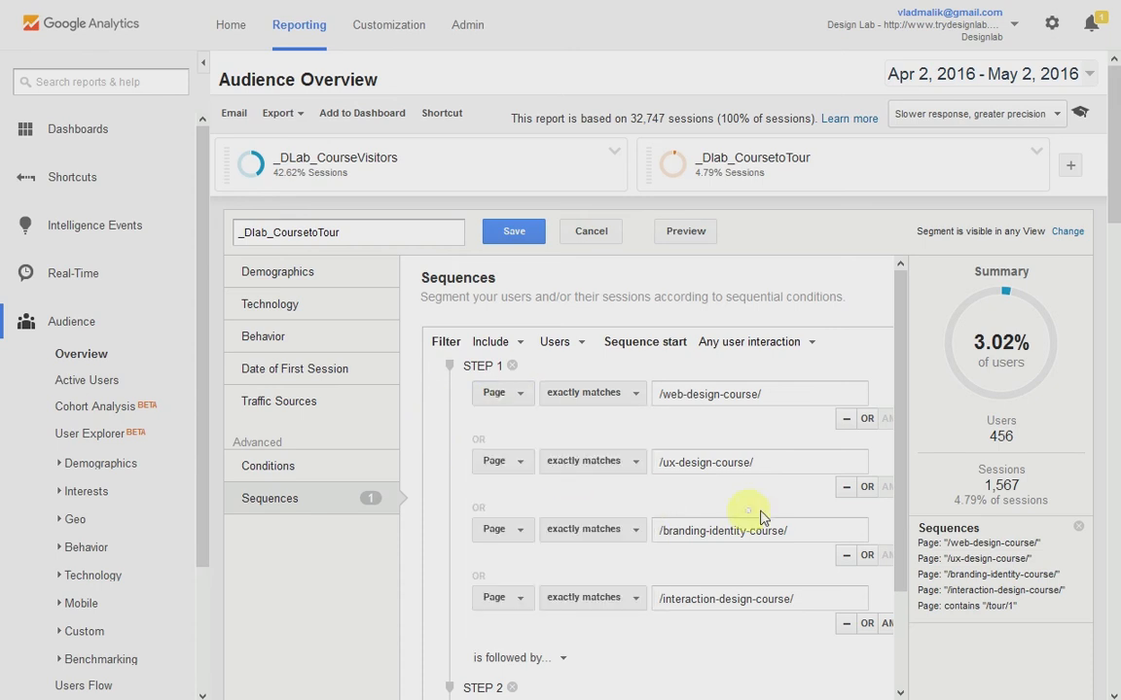
- Examine the sequence down to Step 2 and the options for how the steps follow each other, keeping "is followed by"
scroll(761, 515, down, 2)
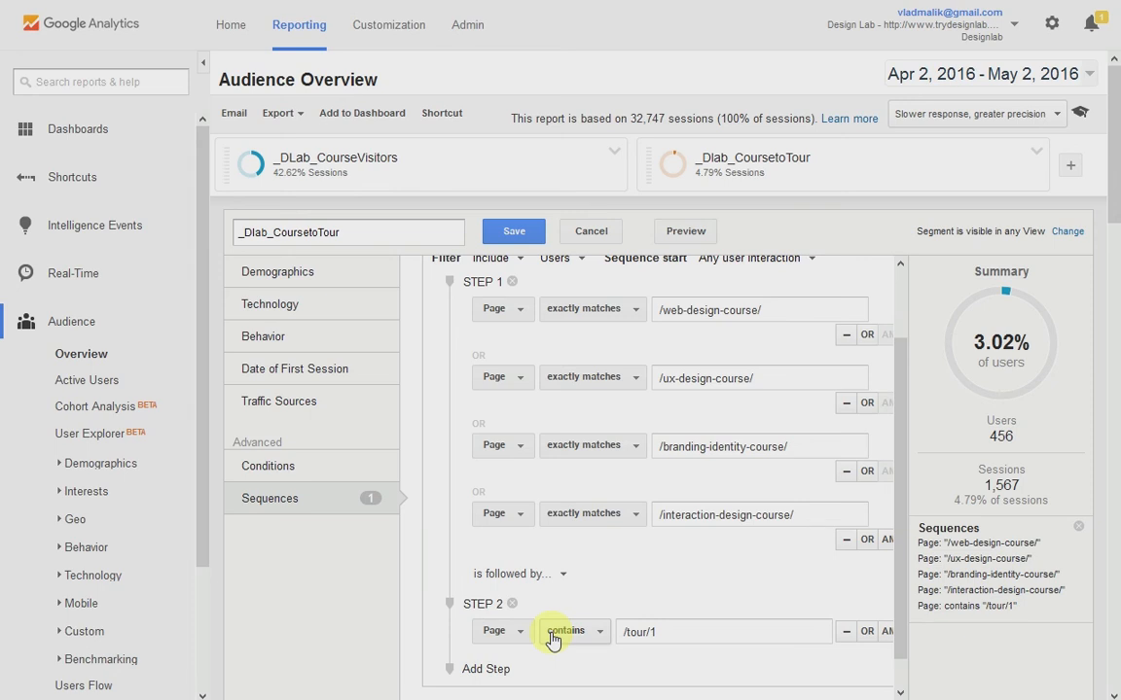
mouse_move(903, 524)
mouse_down()
mouse_move(911, 535)
mouse_move(918, 527)
mouse_up()
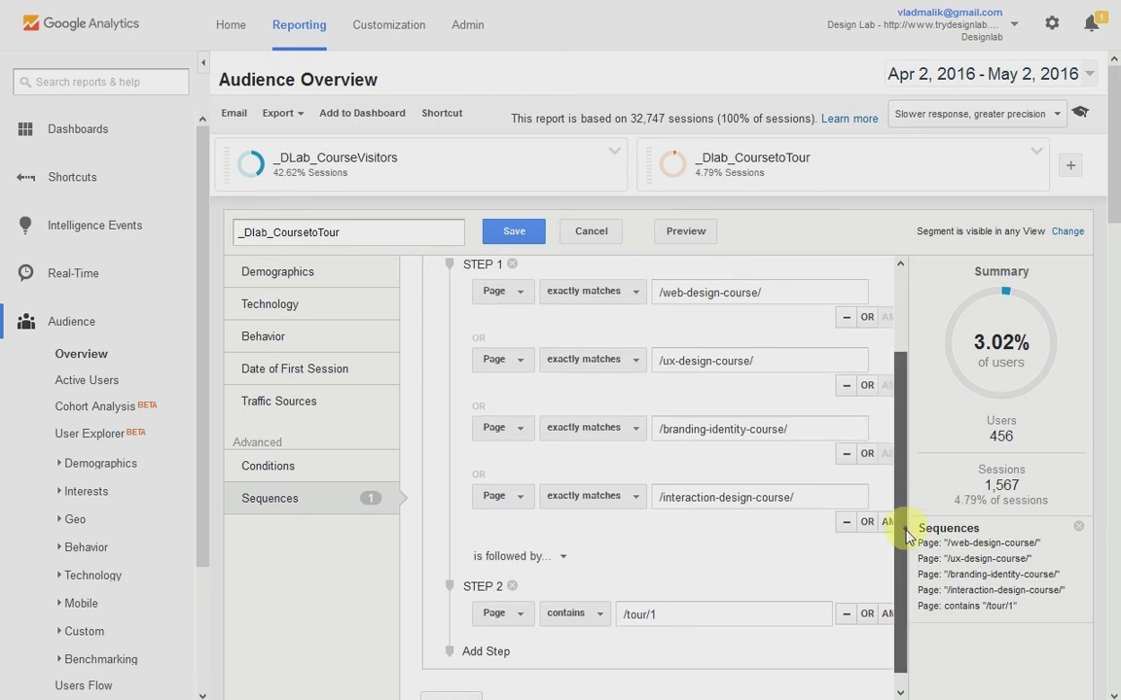
drag(901, 525, 903, 533)
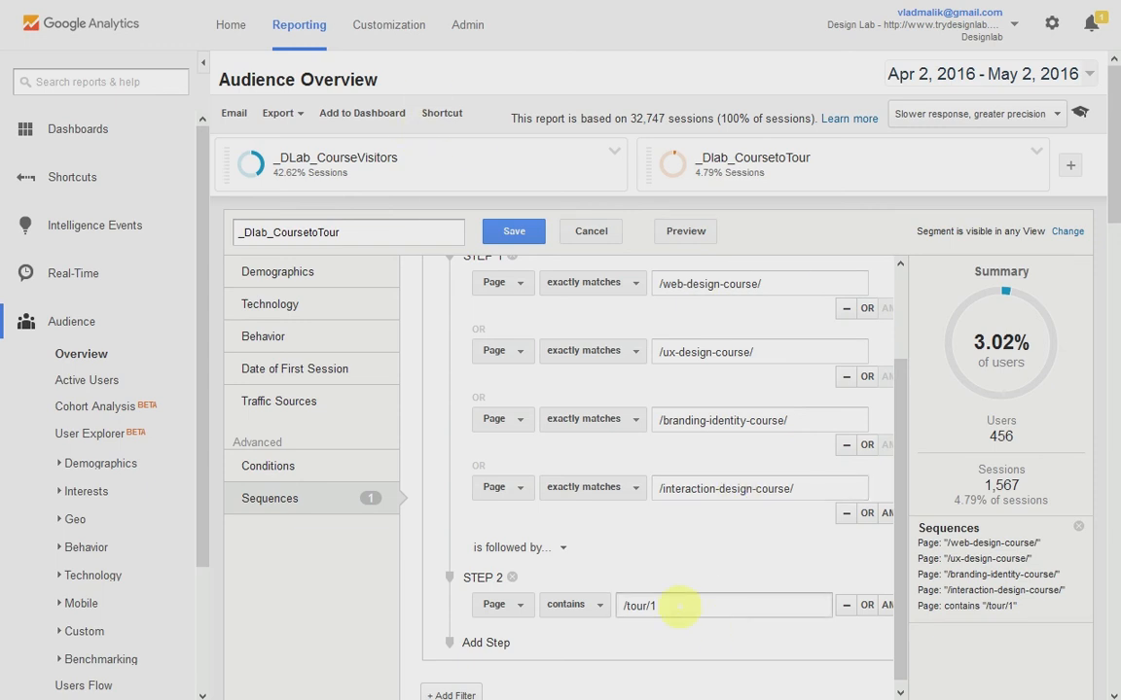
click(552, 550)
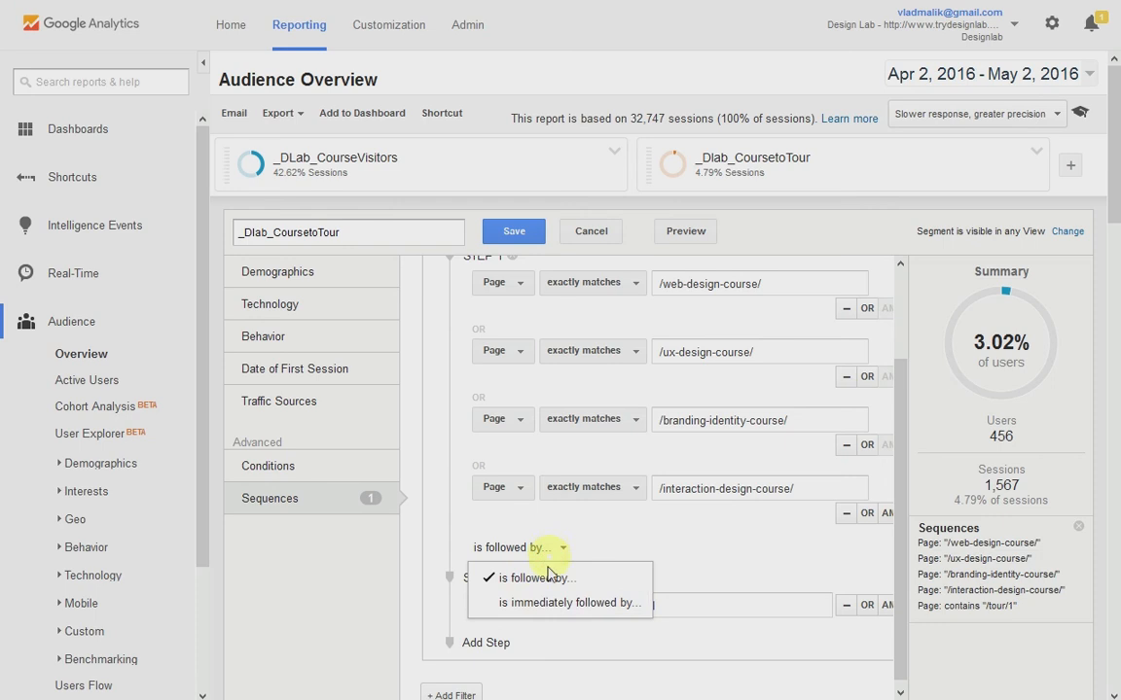
click(510, 580)
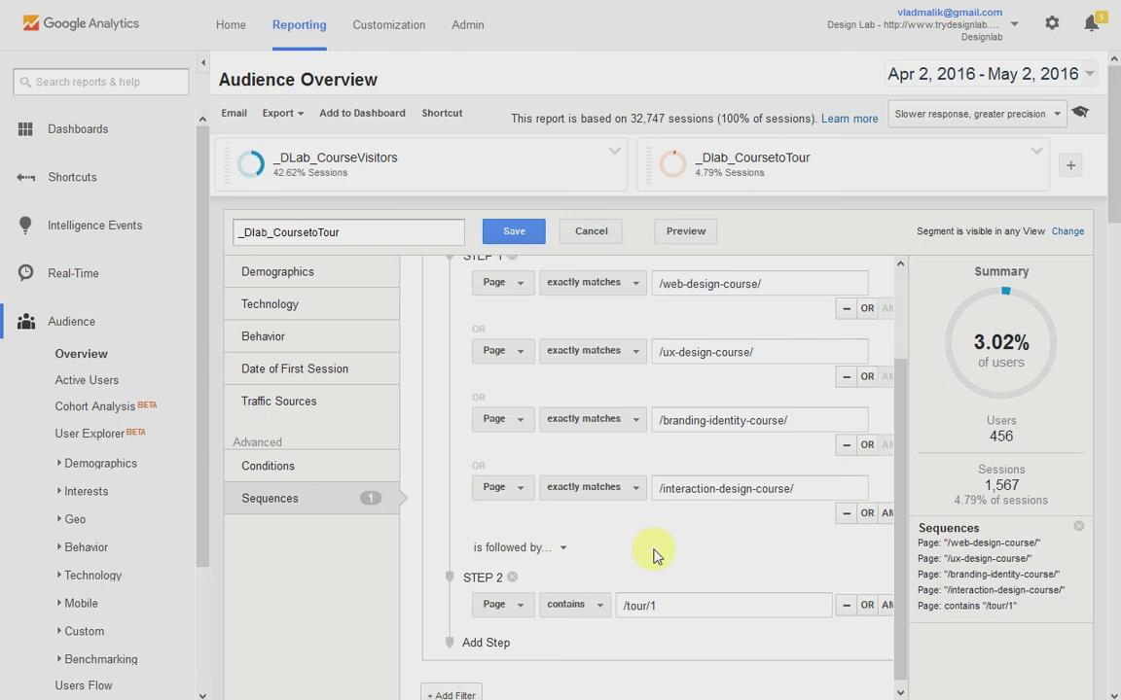
- Examine the /tour/1 page condition in Step 2, then leave the segment editor without saving
drag(902, 422, 910, 430)
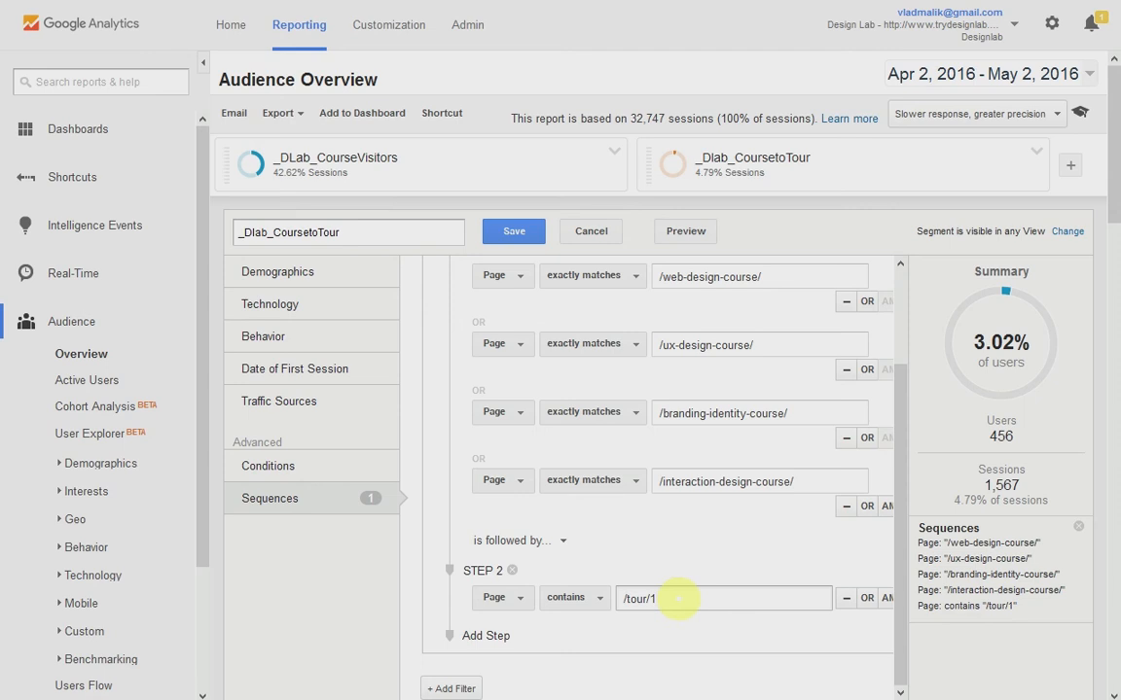
drag(678, 599, 619, 600)
click(687, 601)
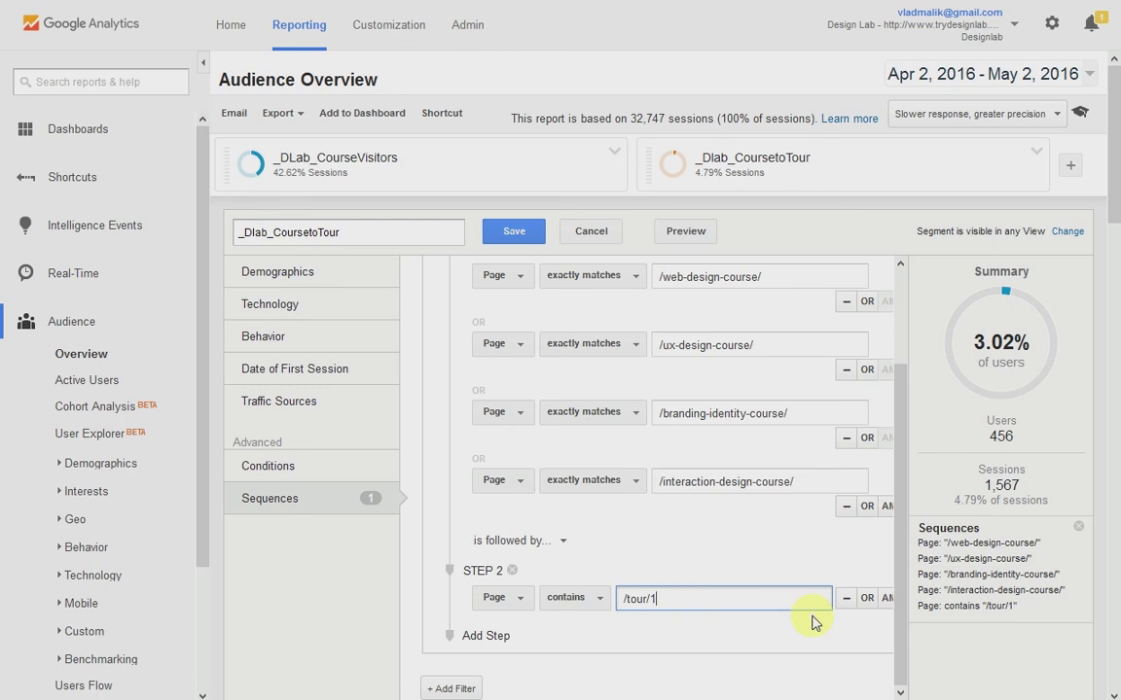
click(514, 600)
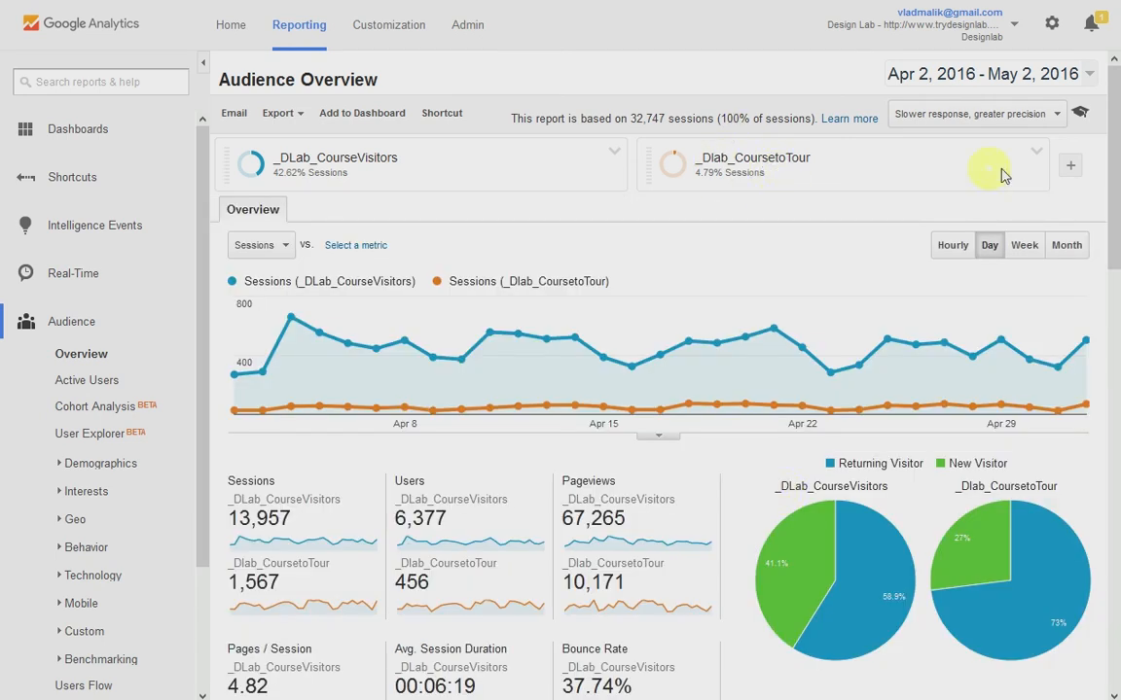
- Search the segments for "Tour" and add _DLabCourseToTour2 to the report
click(1067, 169)
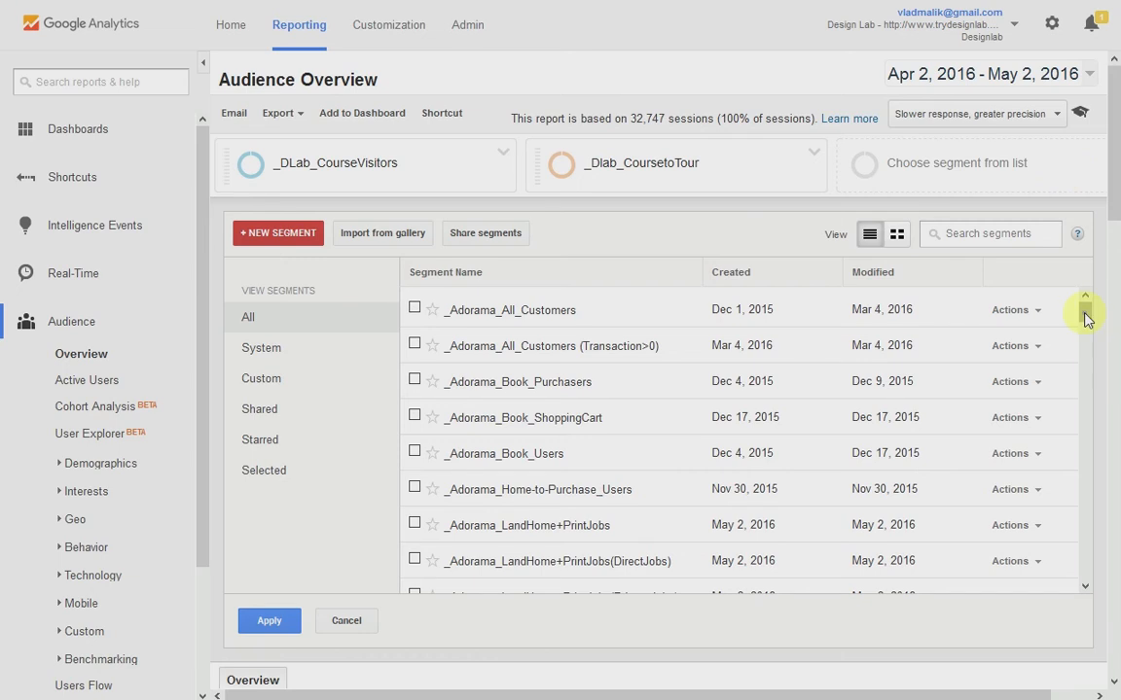
click(1000, 238)
text(Tour)
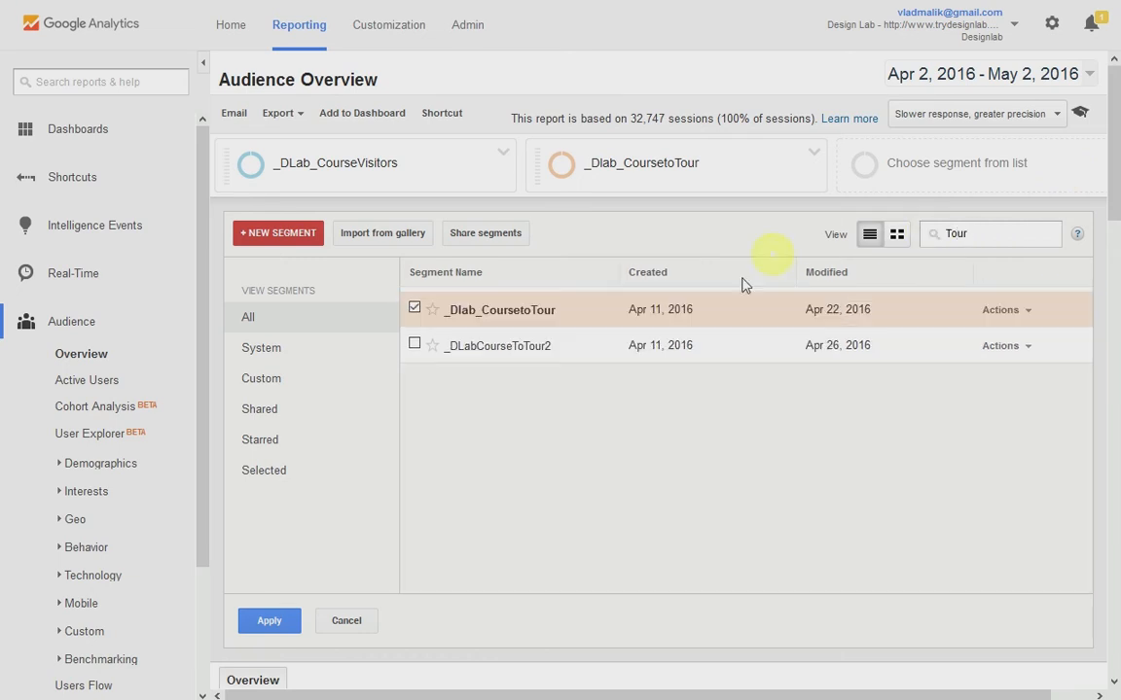
click(415, 345)
click(285, 626)
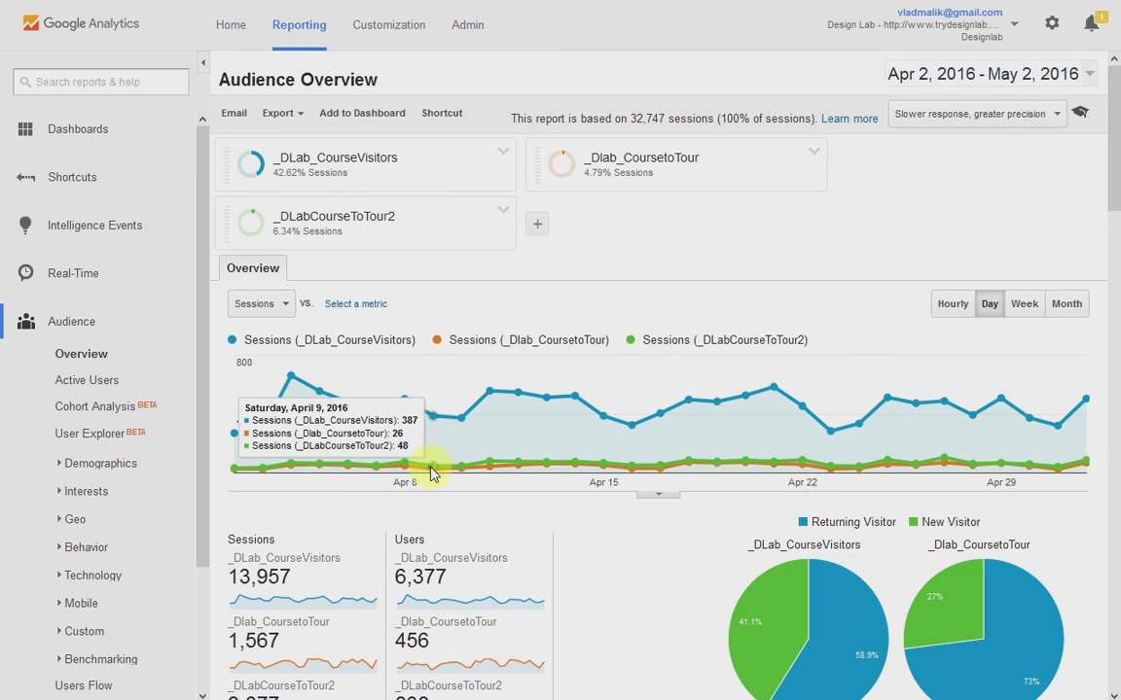
click(656, 171)
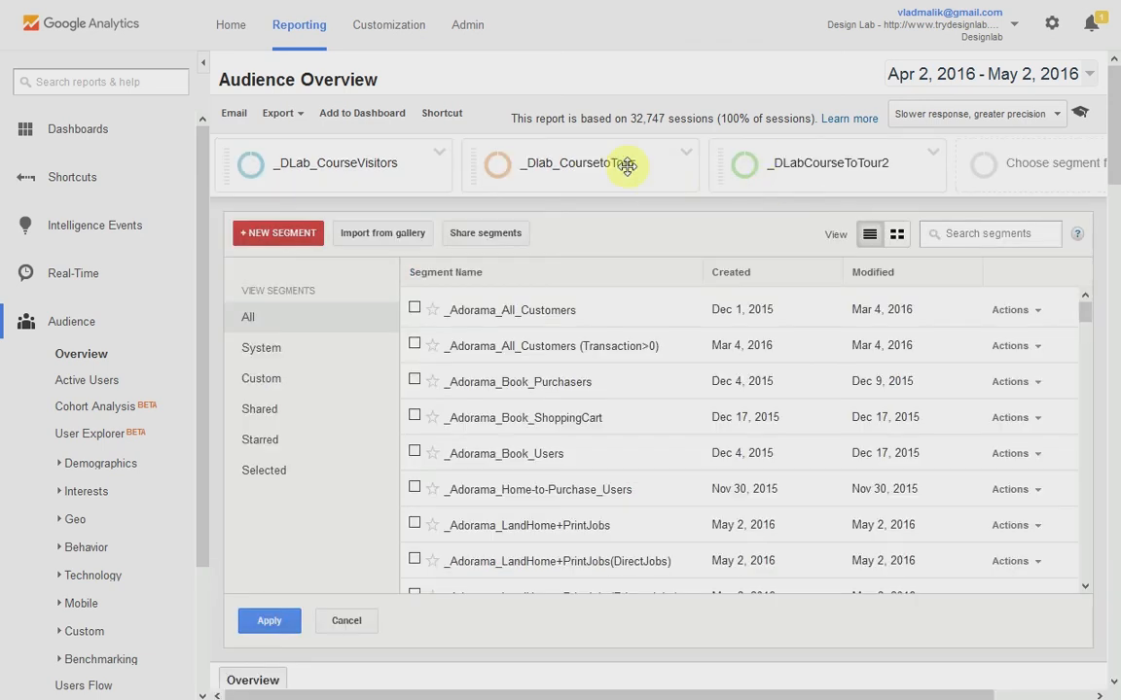
mouse_move(628, 165)
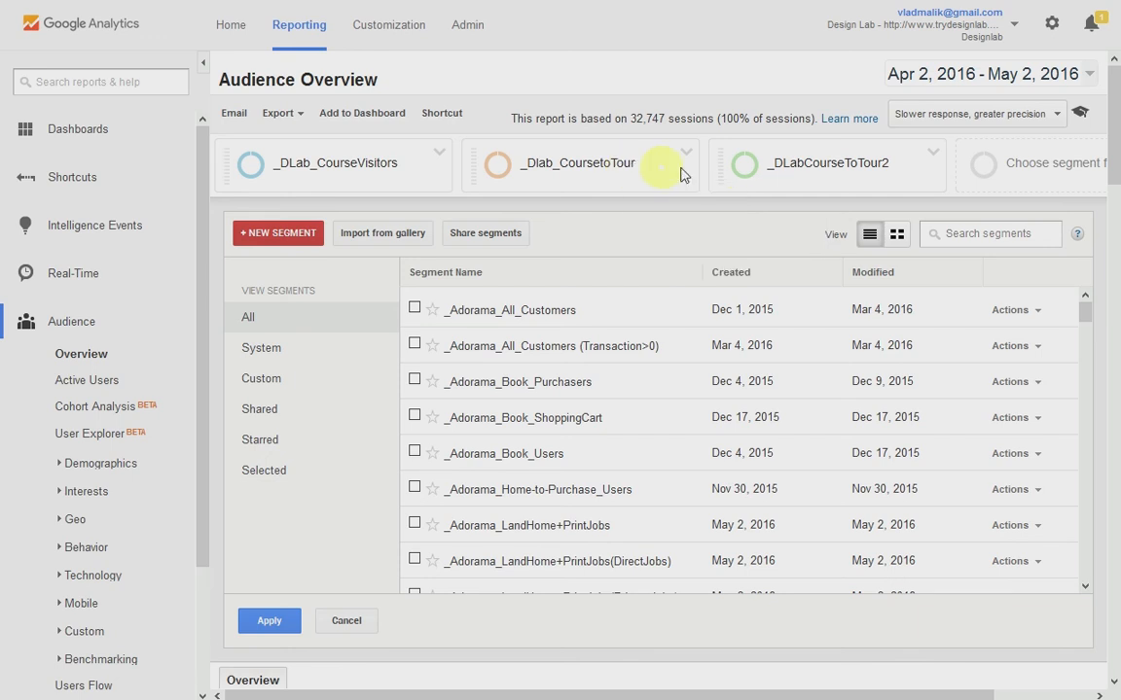
mouse_move(834, 176)
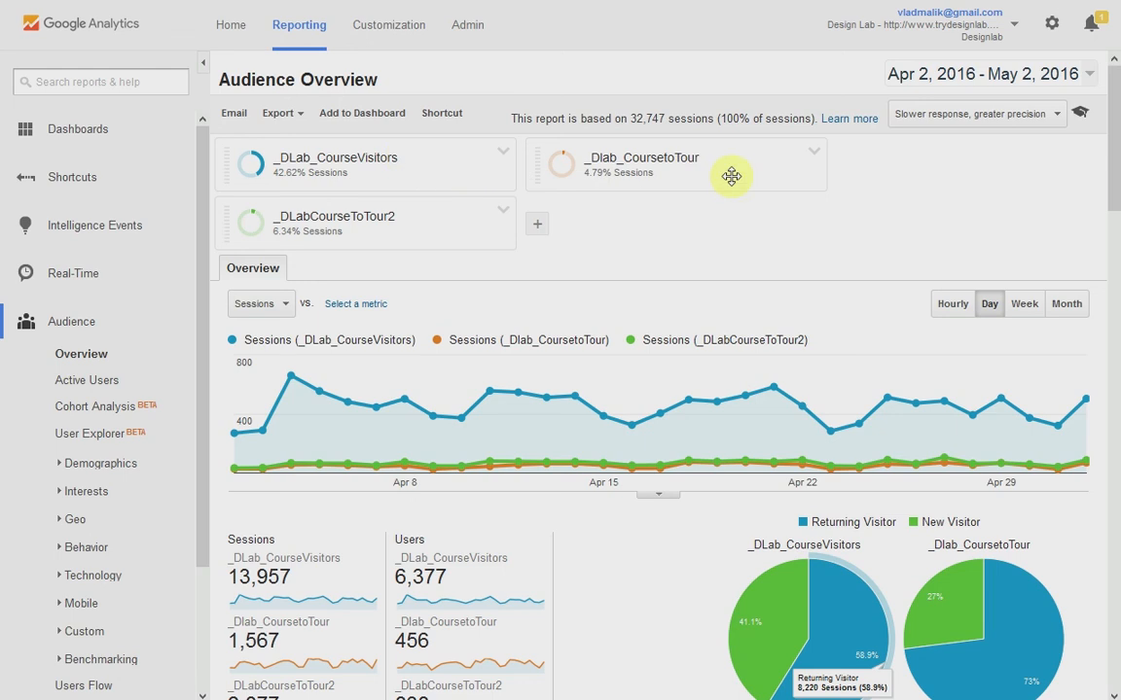
mouse_move(731, 176)
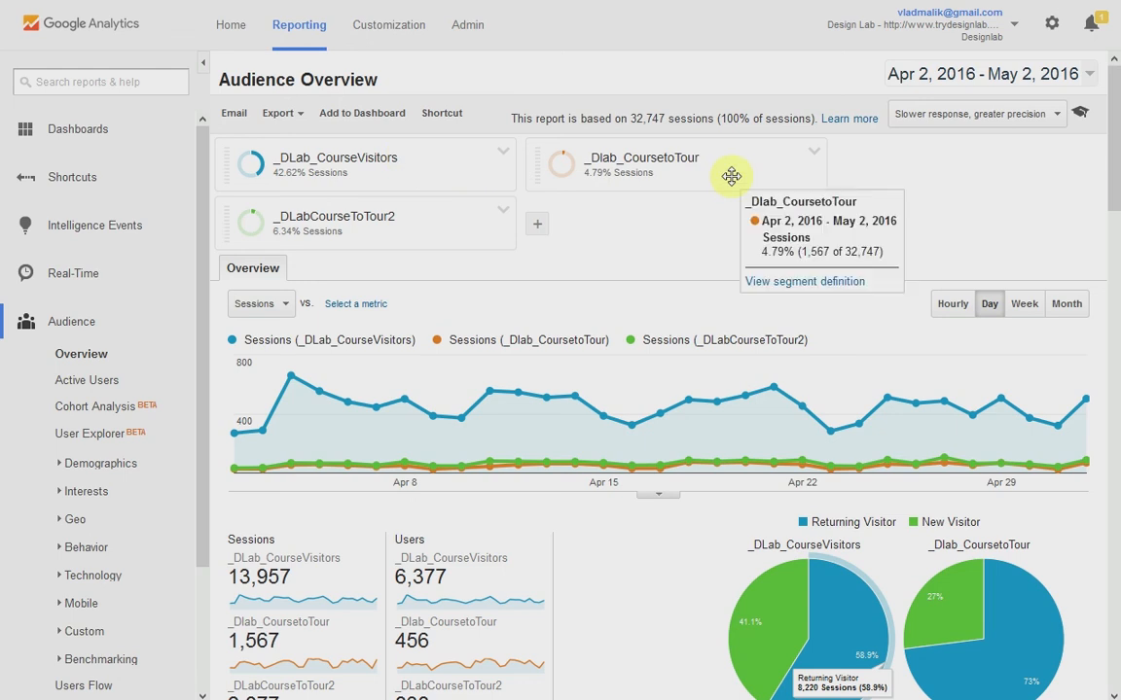
- Open the _DLabCourseToTour2 segment for editing and rename it _DLabCourseToTourToEnroll
click(503, 212)
click(530, 237)
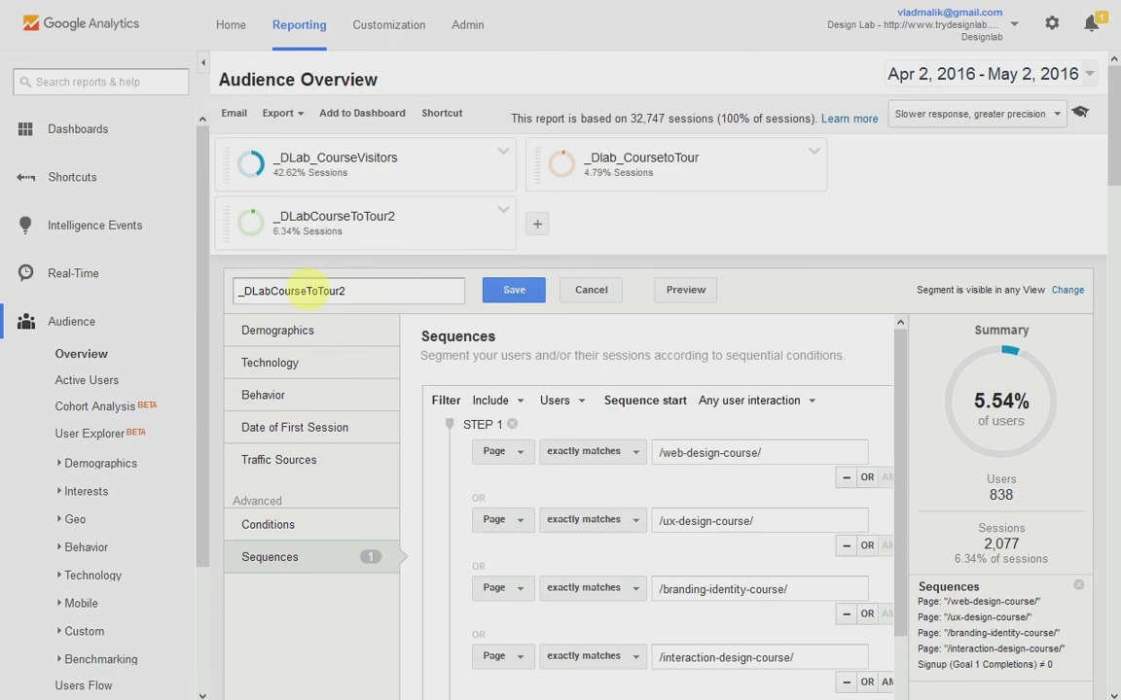
drag(339, 290, 349, 290)
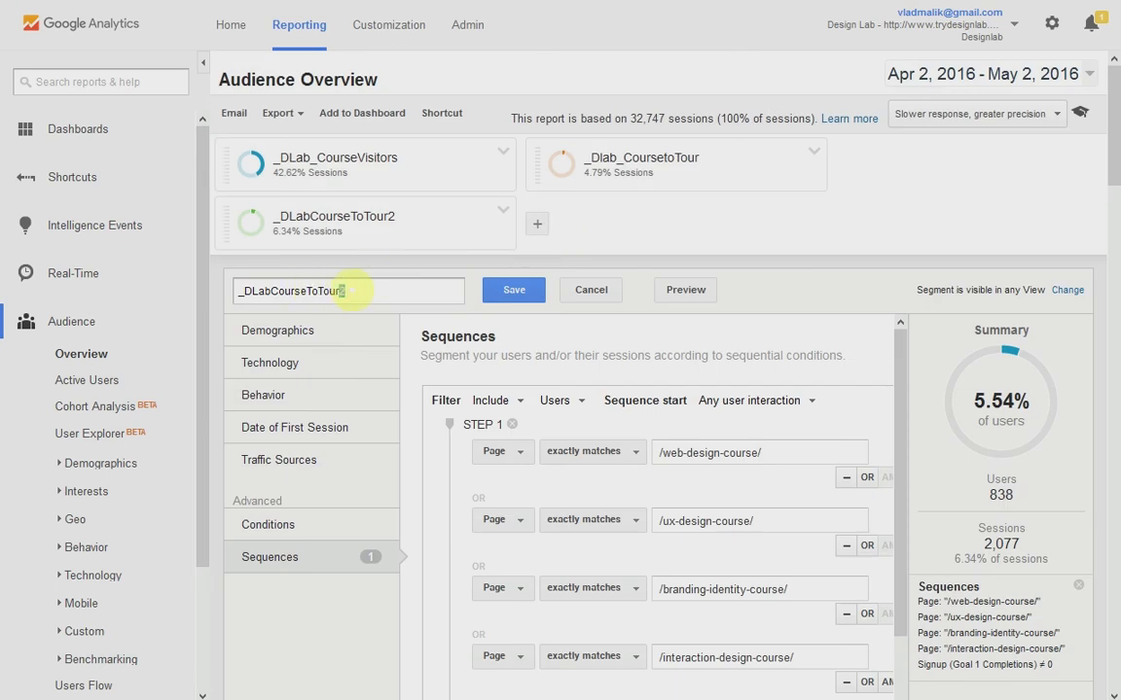
text(ToEnroll)
- Add a Step 3 to the sequence based on Enrollment (Goal 2 Completions)
drag(904, 363, 912, 525)
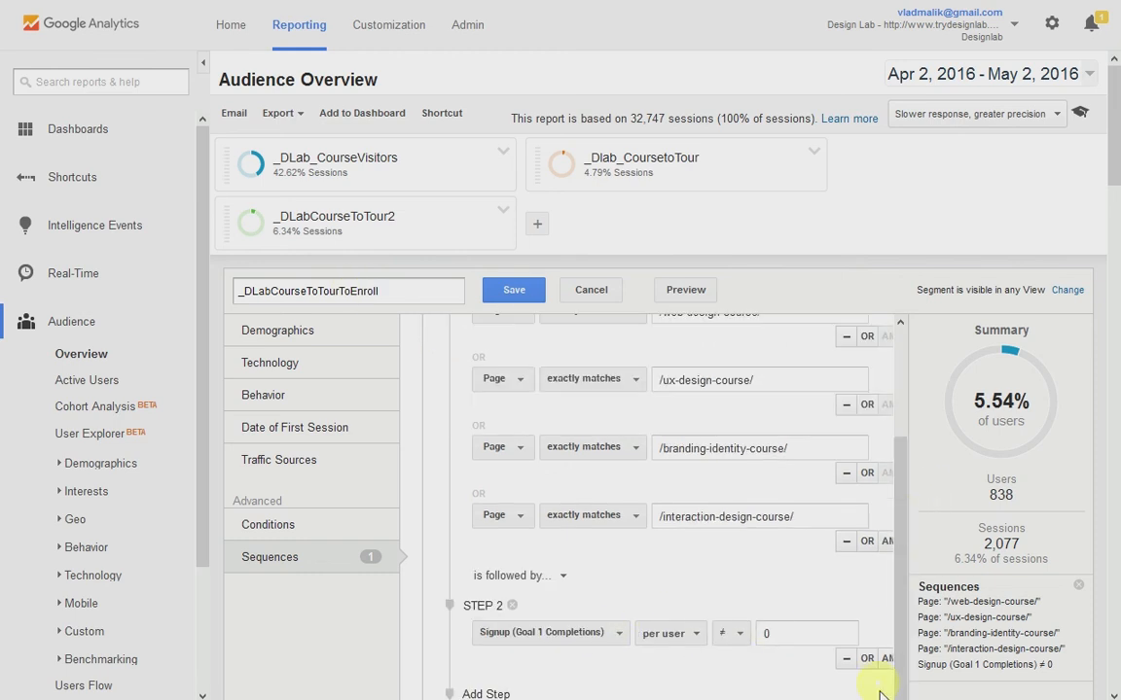
click(492, 694)
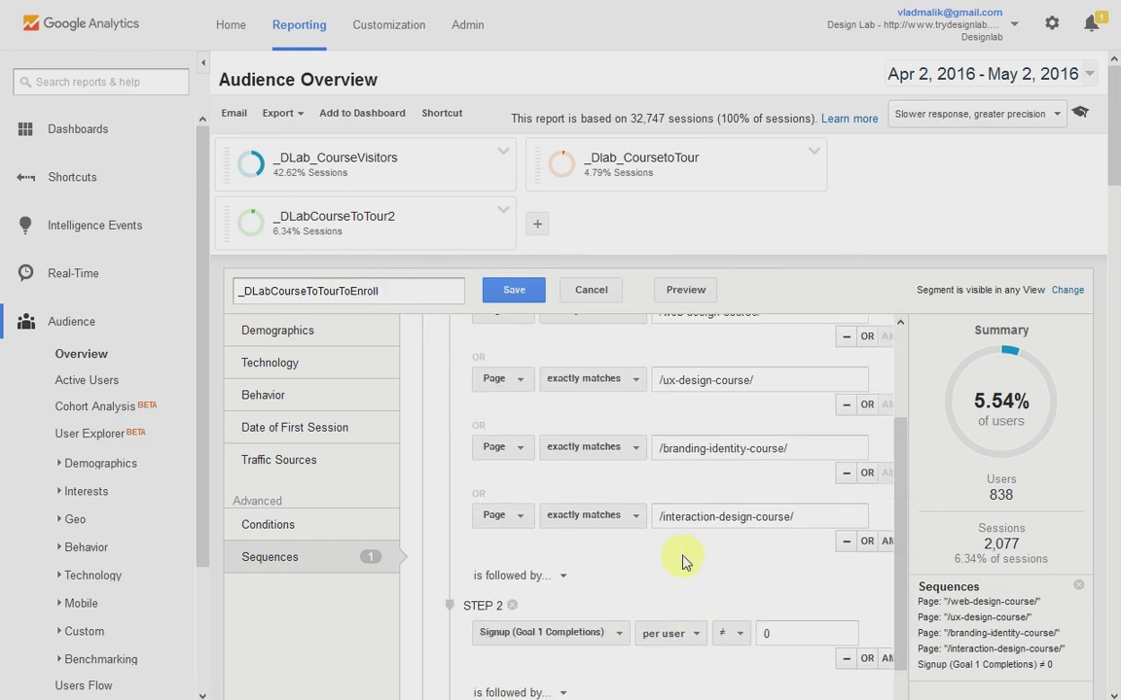
scroll(681, 559, down, 5)
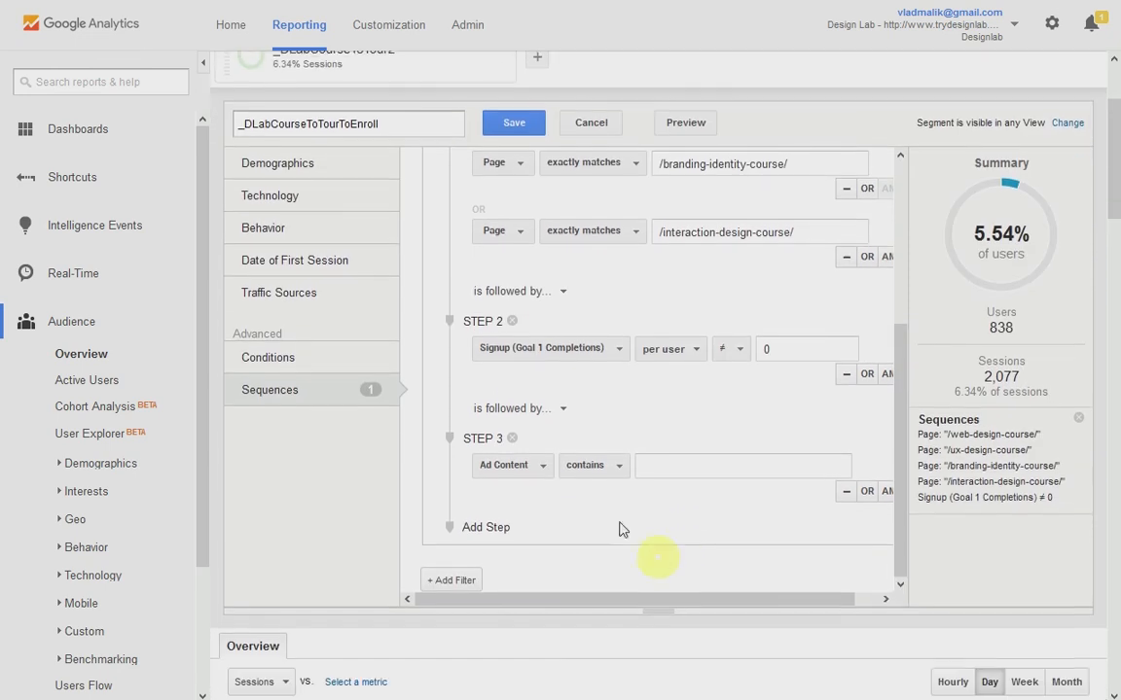
click(530, 464)
text(enrol)
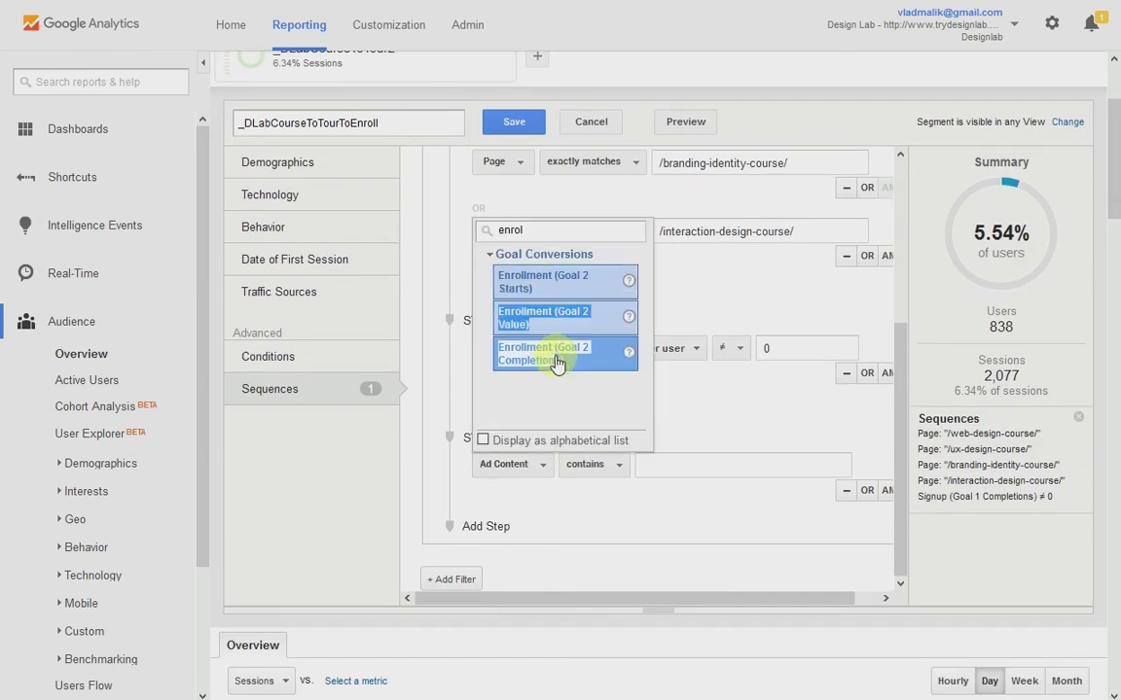
click(554, 356)
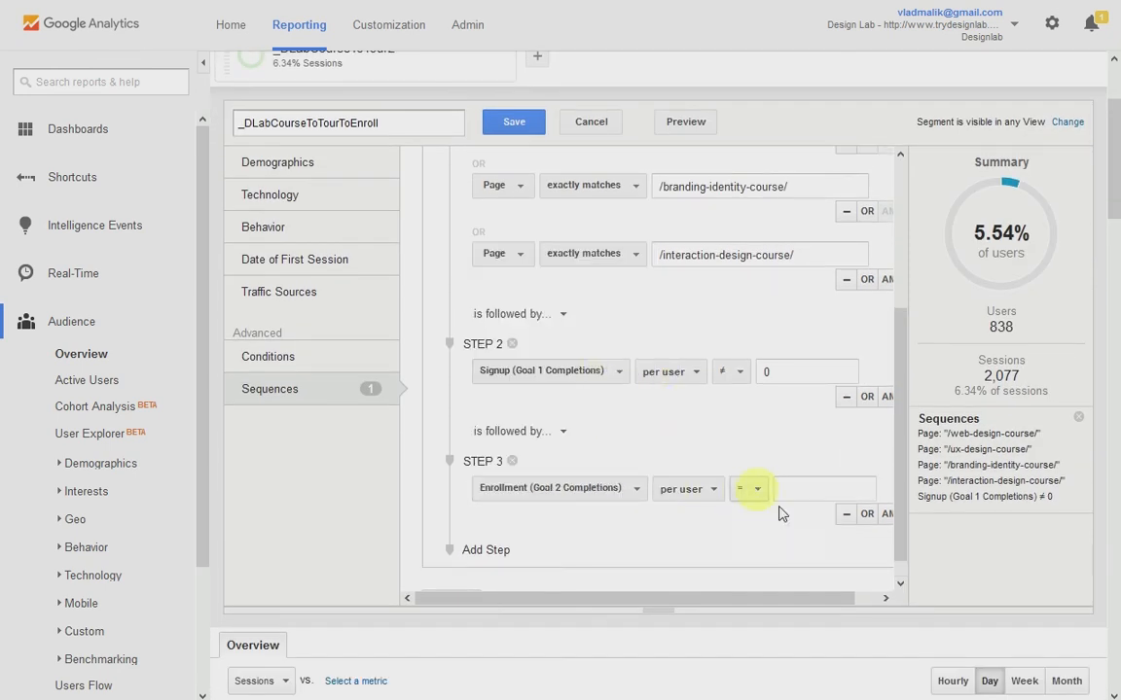
- Set the Step 3 enrollment condition to ≠ 0 per user and save the segment
click(755, 486)
click(760, 524)
click(798, 485)
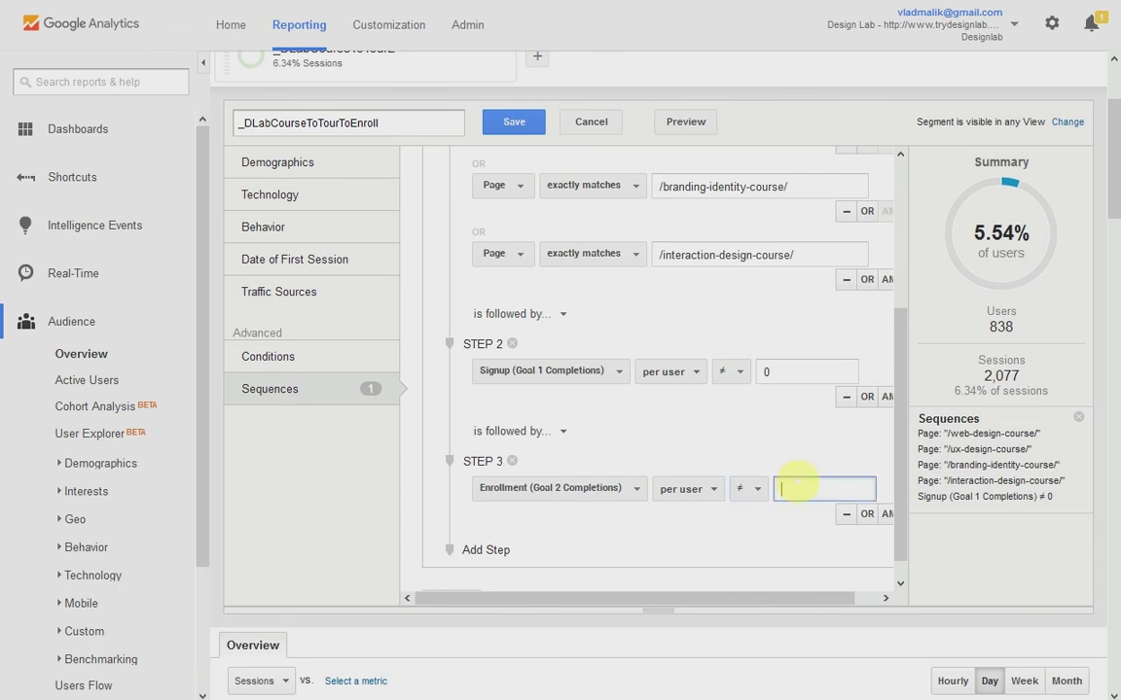
text(0)
drag(897, 421, 903, 443)
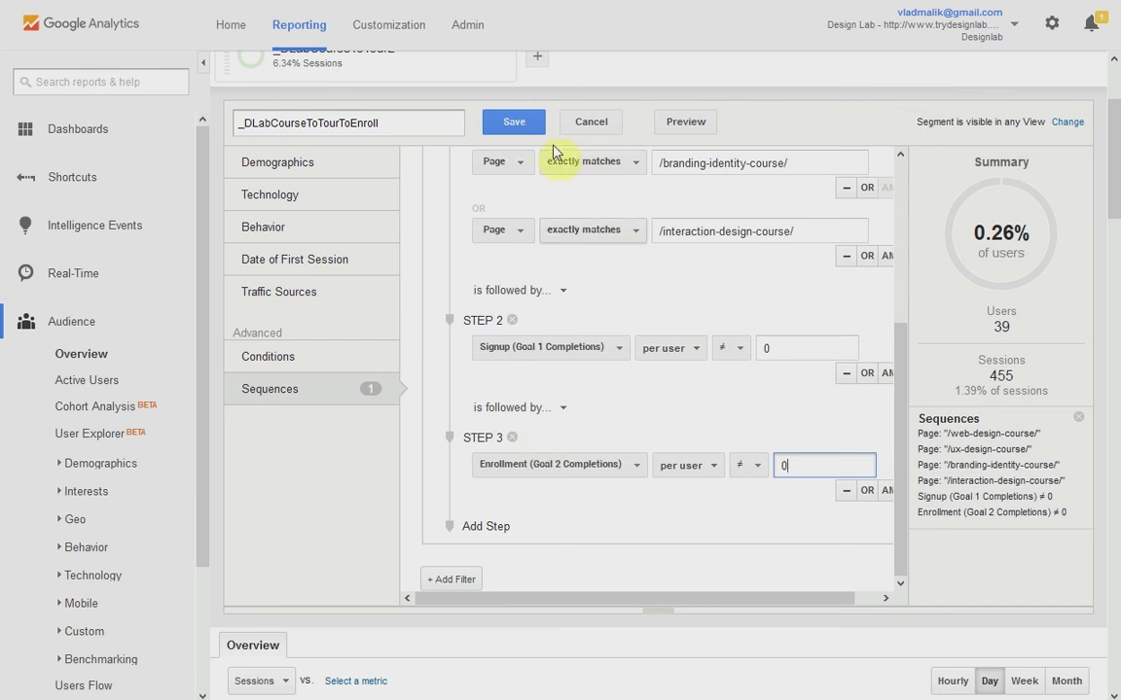
click(535, 124)
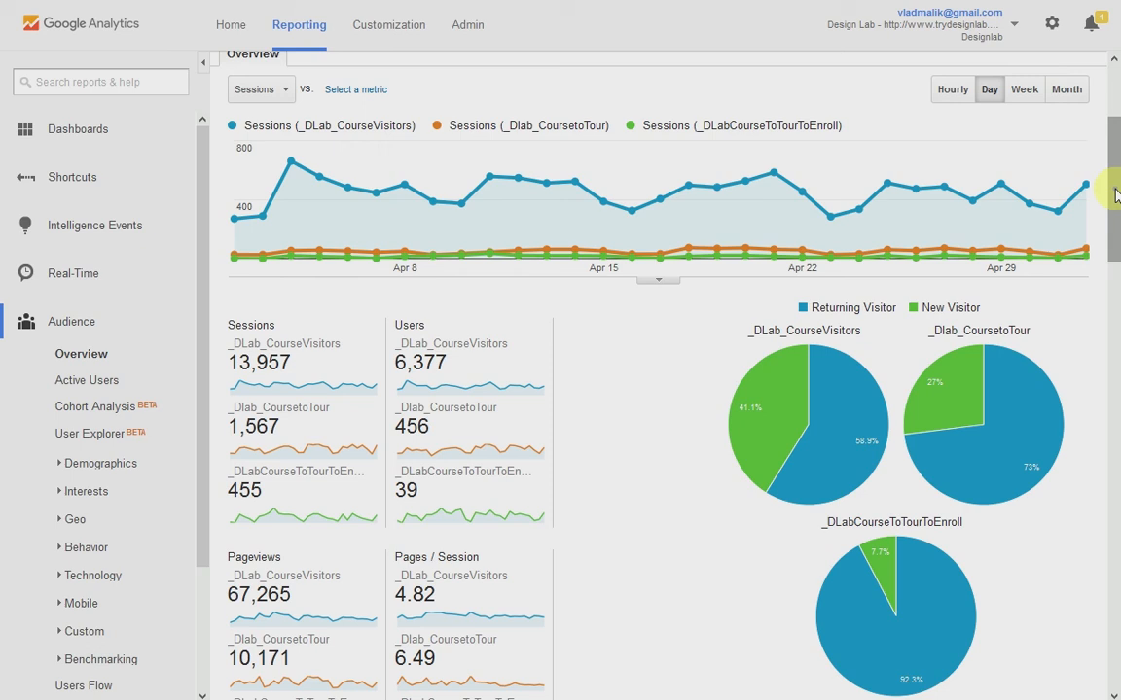
- Compare the Users figures of the course visitors, course-to-tour and course-to-tour-to-enroll segments in the overview
drag(1118, 242, 1114, 185)
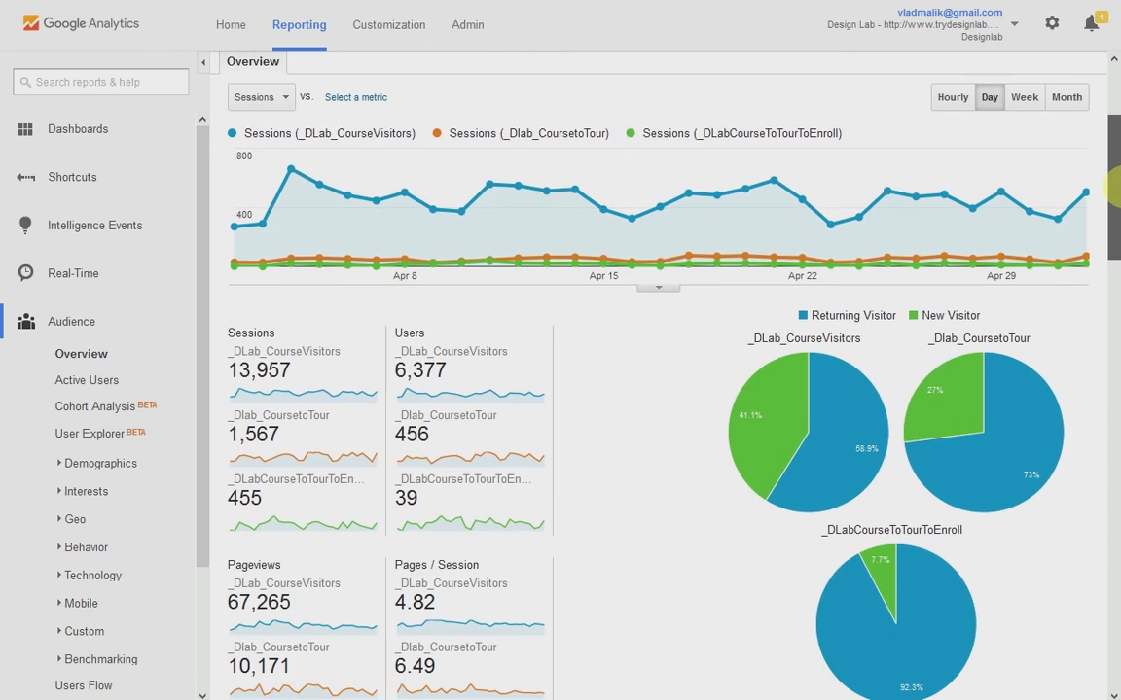
drag(443, 375, 365, 373)
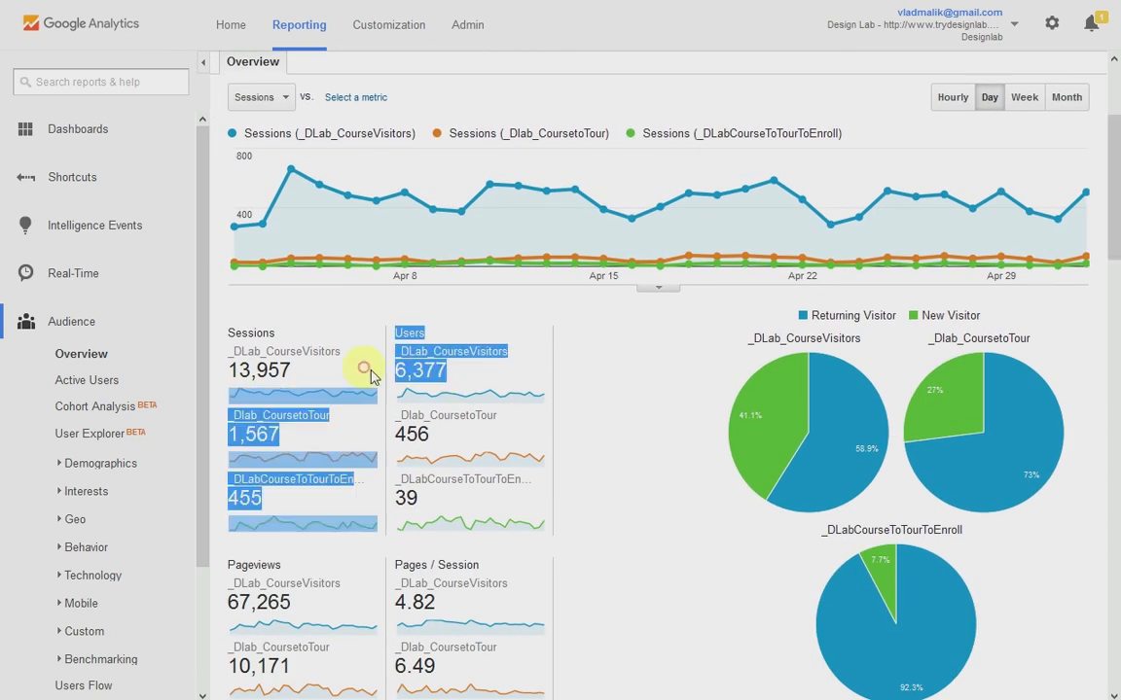
double_click(418, 435)
click(410, 497)
double_click(409, 497)
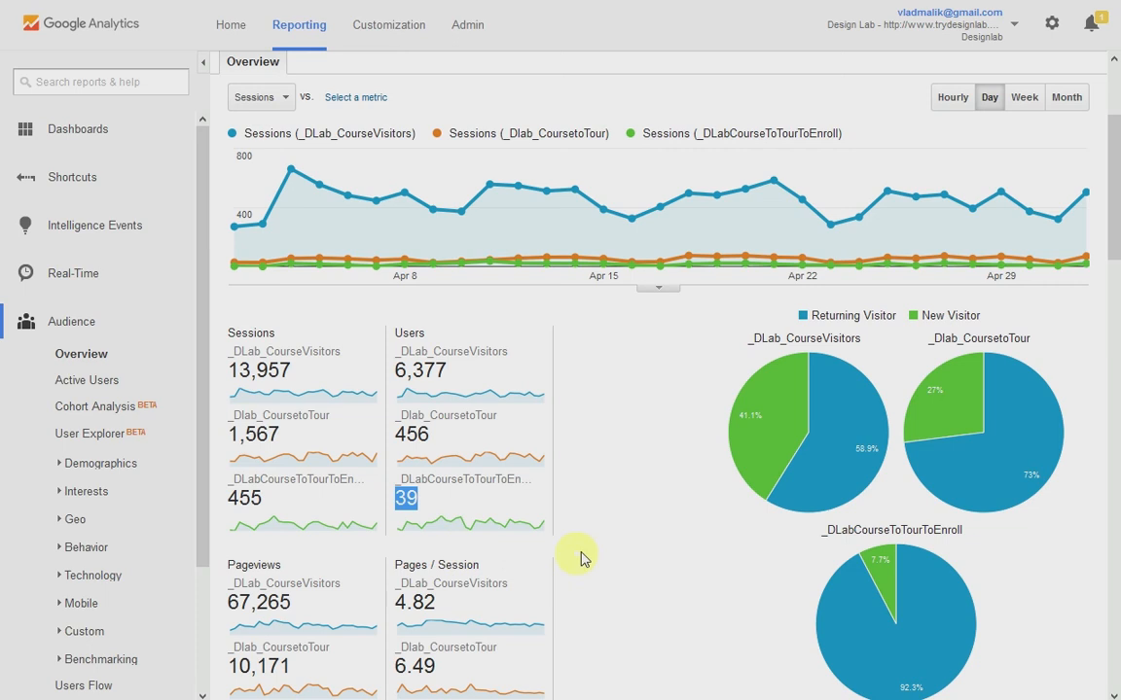
click(627, 581)
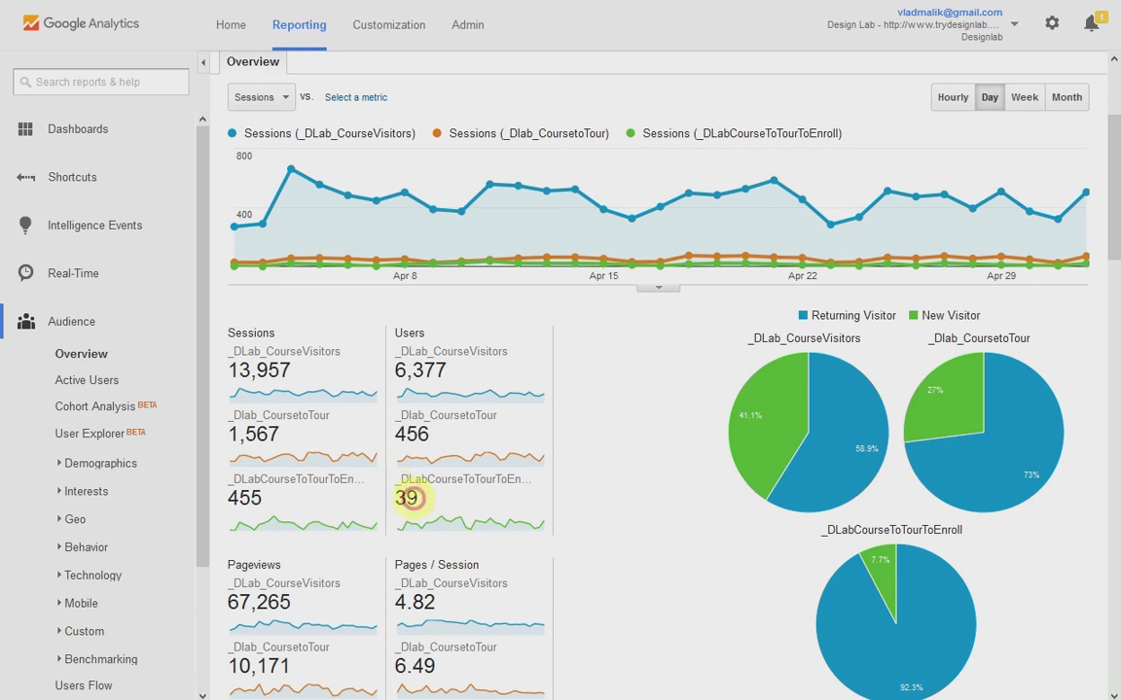
double_click(411, 498)
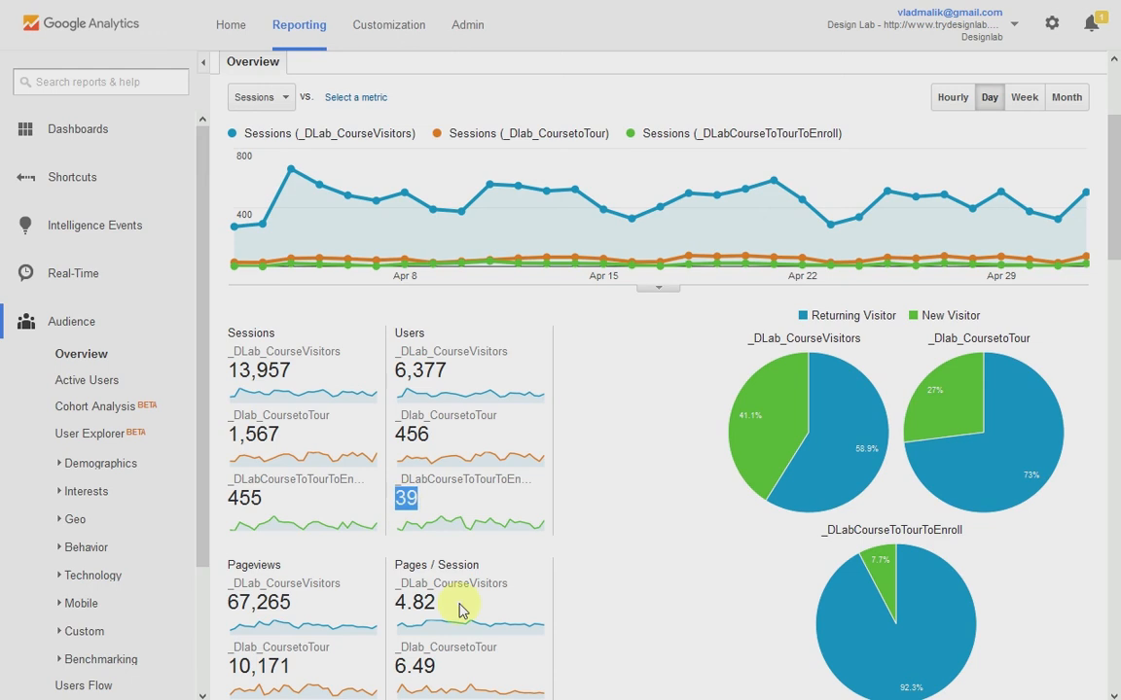
double_click(411, 435)
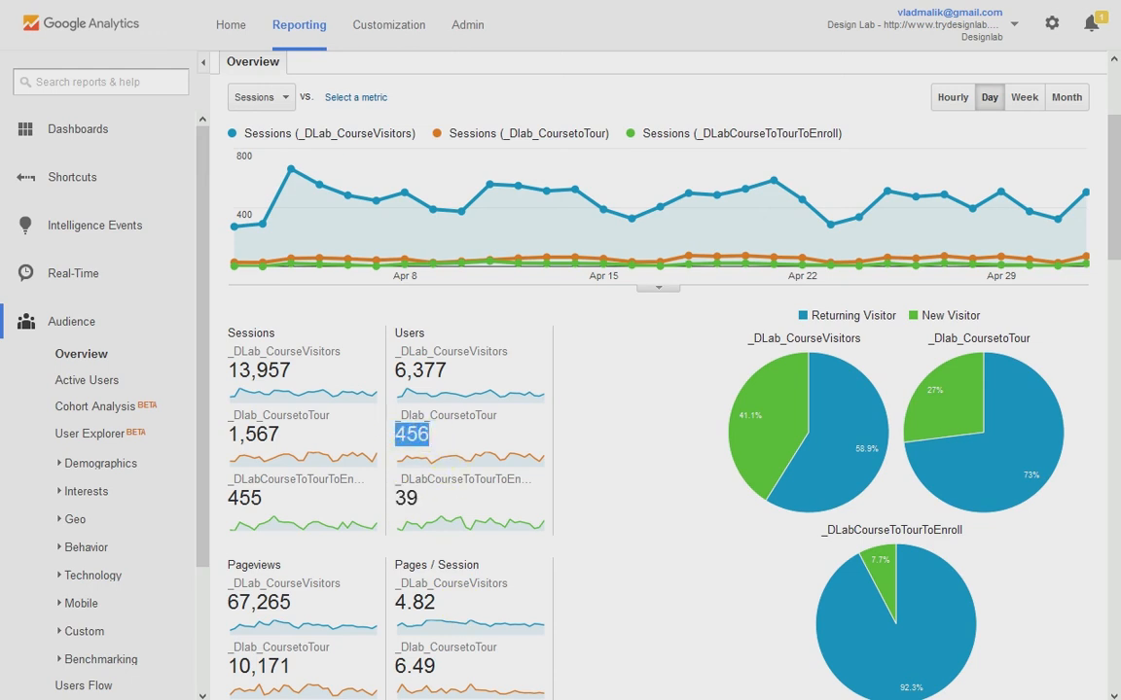
click(701, 486)
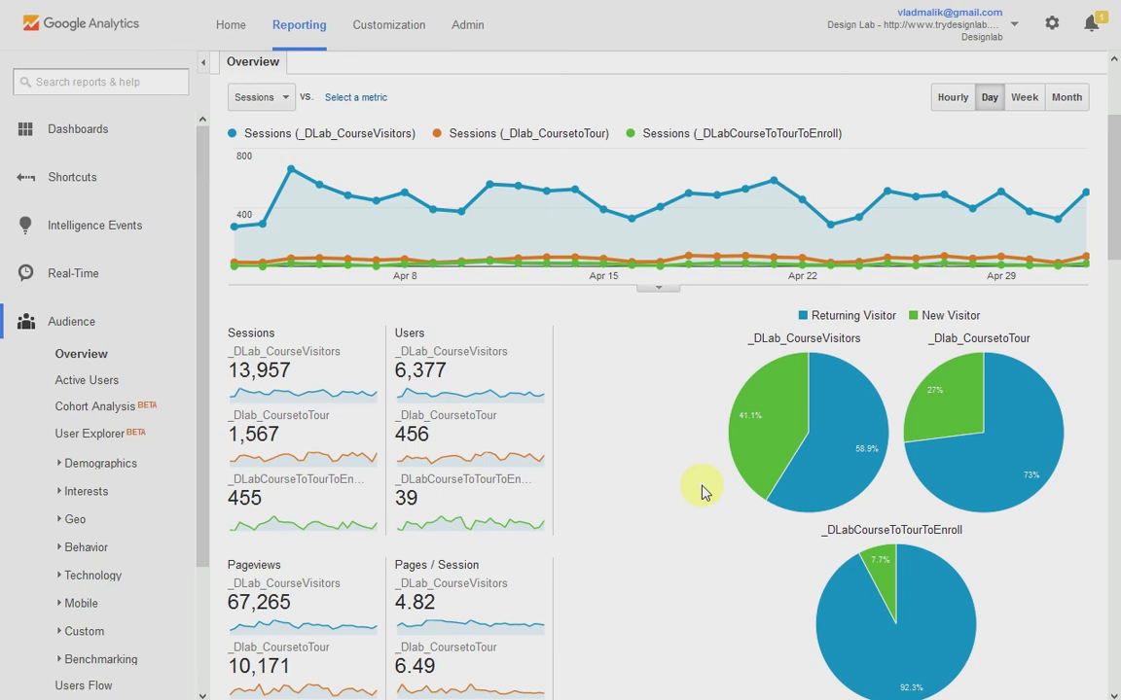
scroll(705, 492, up, 2)
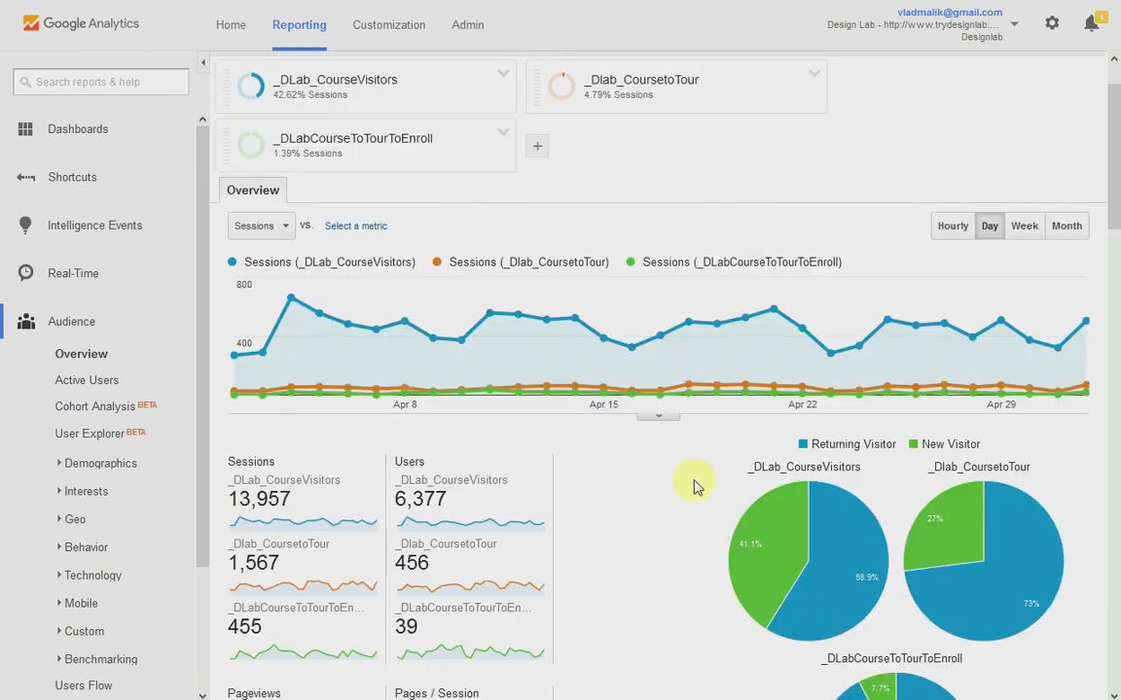